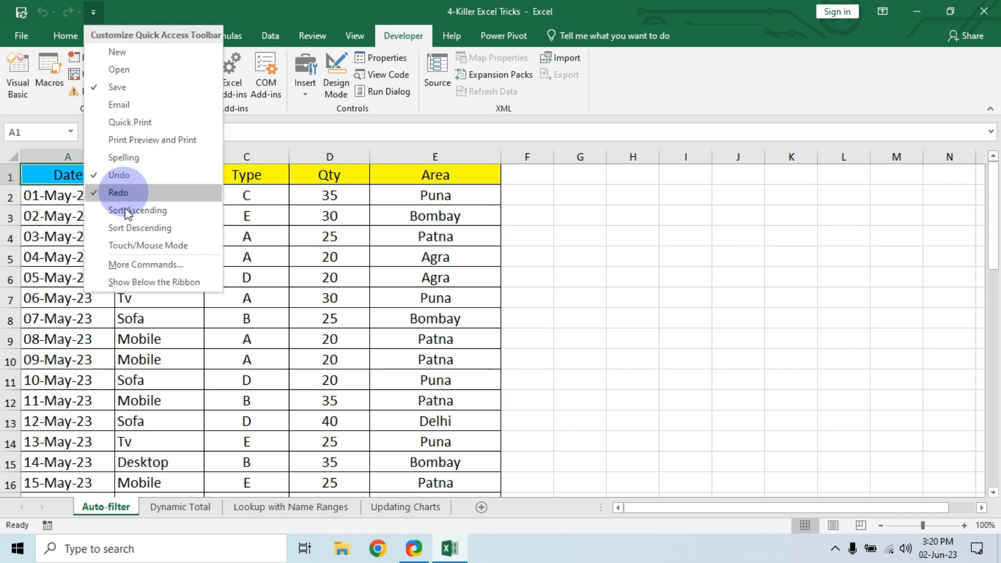
Add the AutoFilter command, from the commands not in the ribbon, to the Quick Access Toolbar for all documents.
click(128, 264)
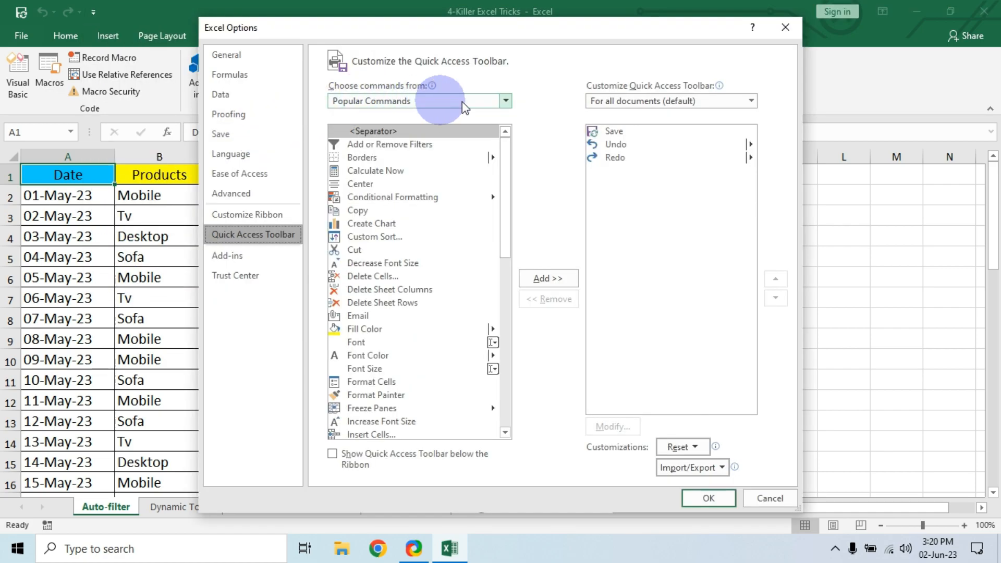
click(506, 102)
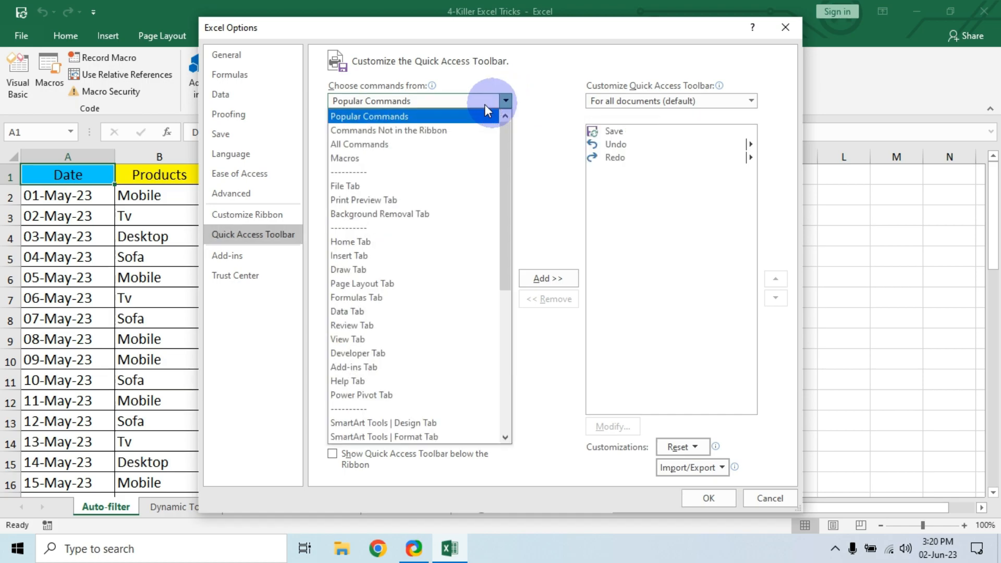
click(389, 130)
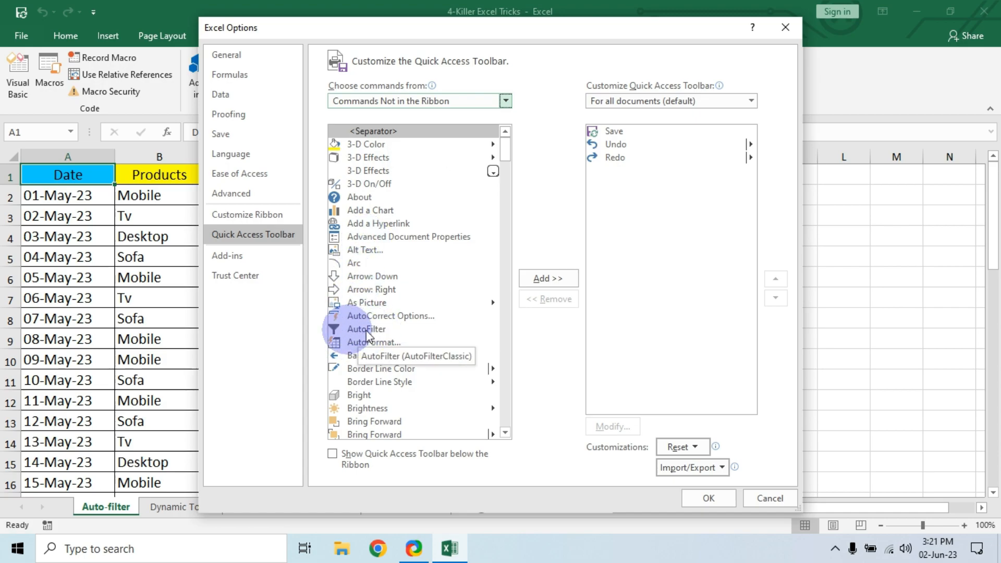
click(367, 331)
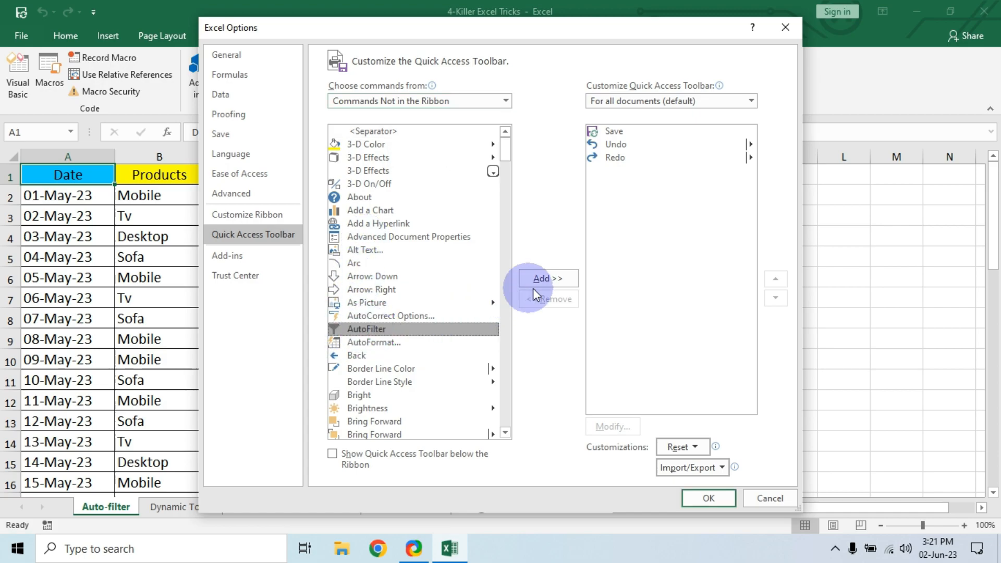
click(554, 280)
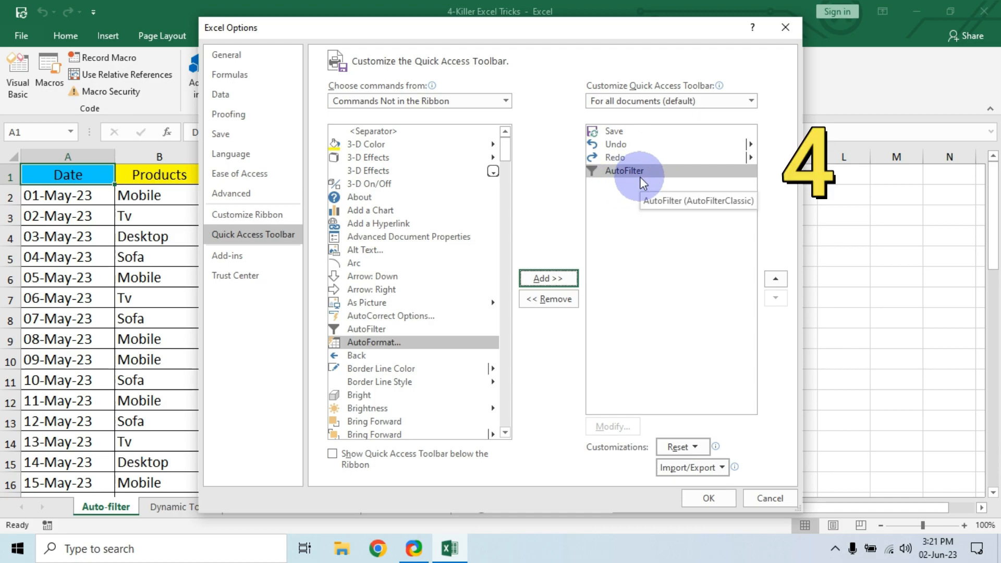
key(ctrl+2)
mouse_move(581, 132)
mouse_down()
mouse_move(558, 155)
mouse_move(560, 177)
mouse_move(542, 205)
mouse_up()
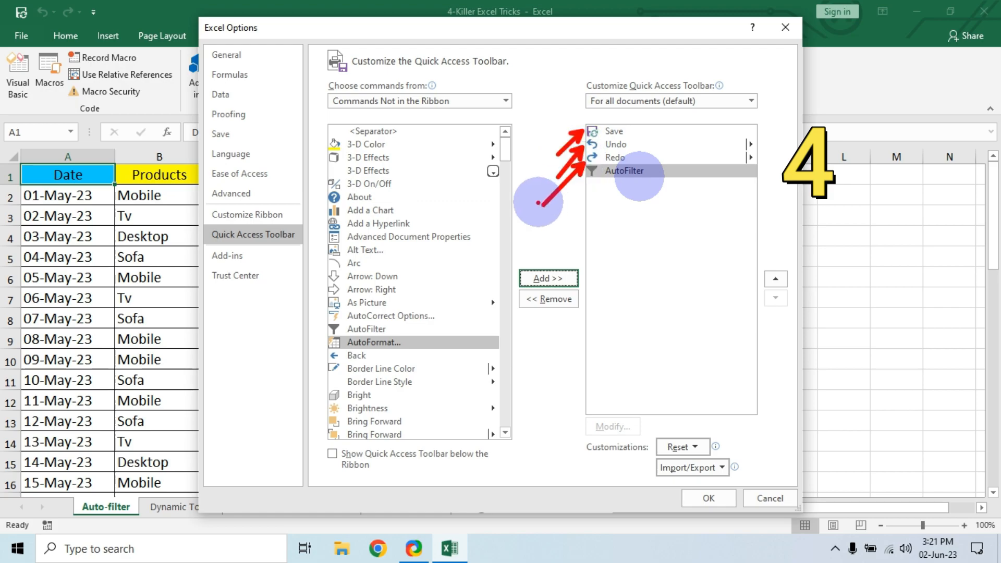
mouse_move(594, 184)
mouse_down()
mouse_move(608, 183)
mouse_move(553, 221)
mouse_move(564, 231)
mouse_up()
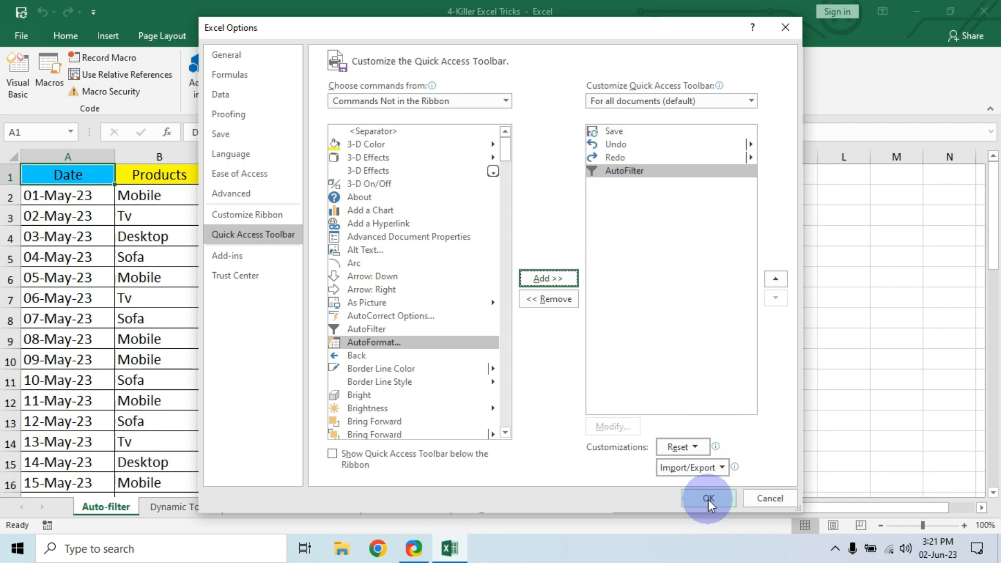
click(708, 500)
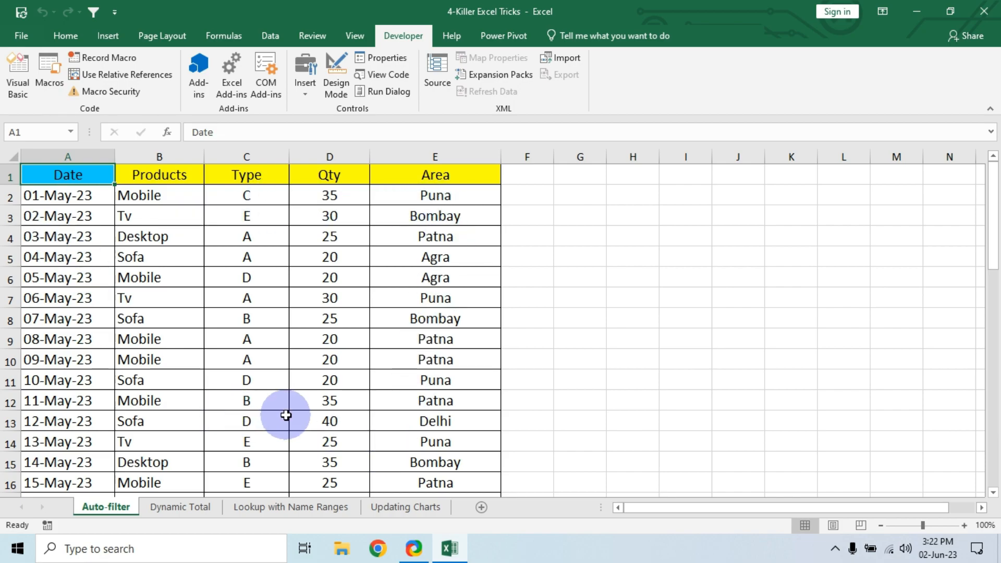
Filter the Auto-filter sheet's table by the selected cell's value so only Mobile products are listed.
click(154, 277)
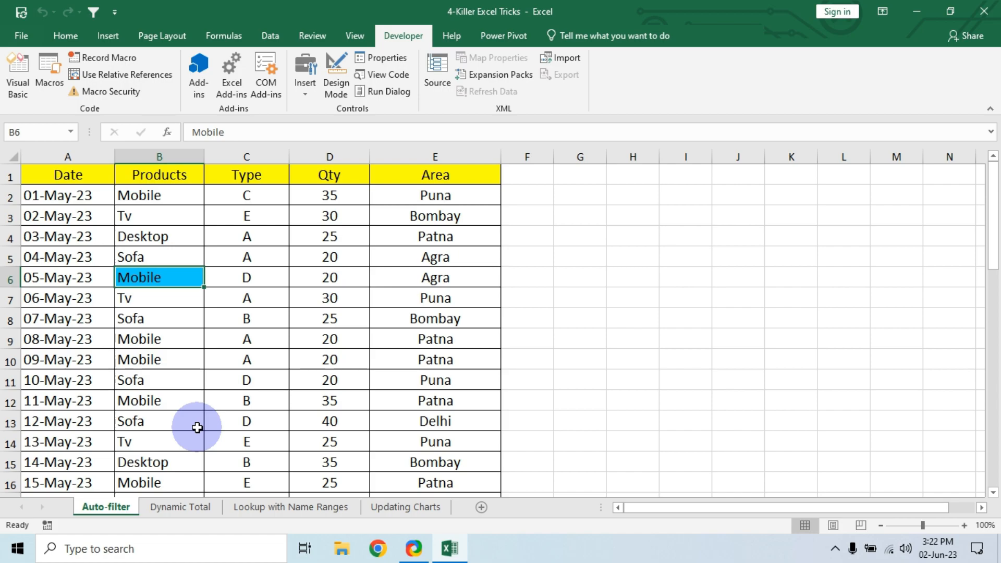
key(alt+4)
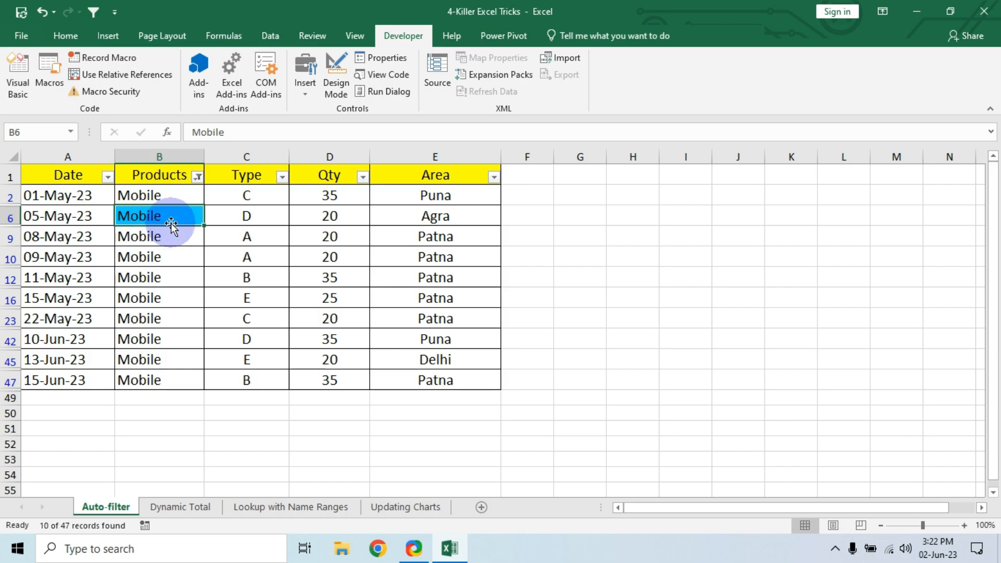
drag(52, 172, 485, 382)
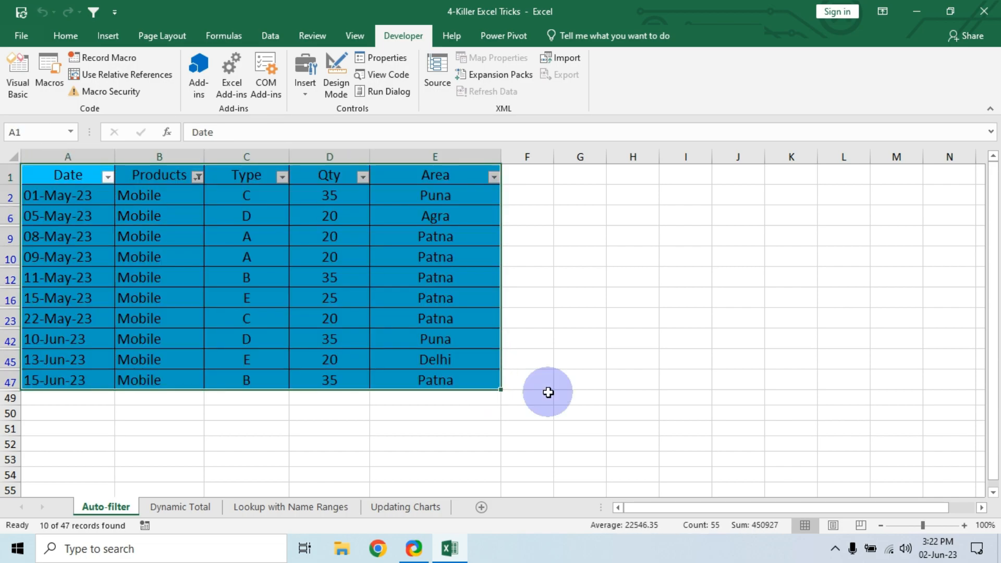
Narrow the filtered Mobile rows to Type D using AutoFilter on the selected Type cell.
click(249, 221)
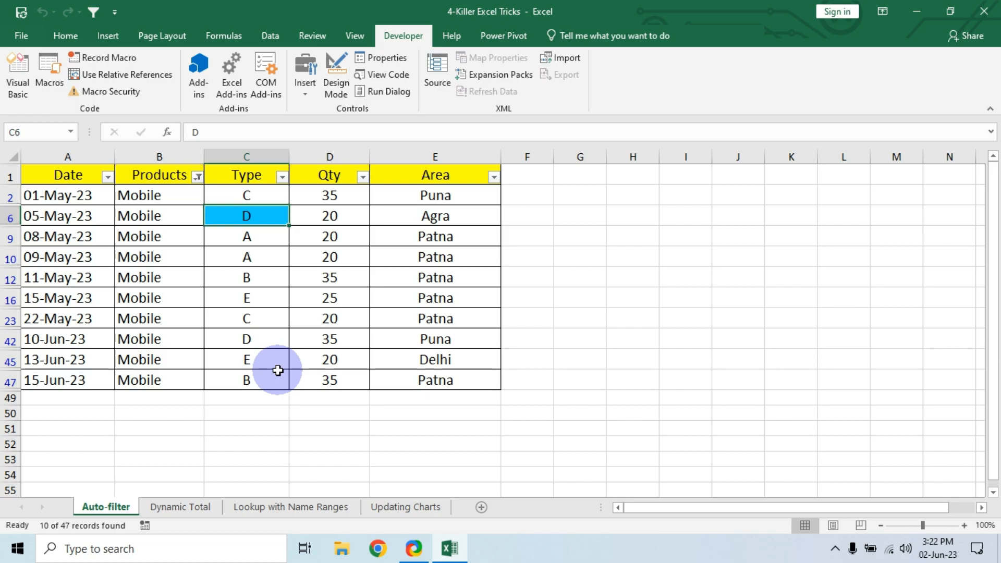
key(alt+4)
drag(46, 197, 459, 218)
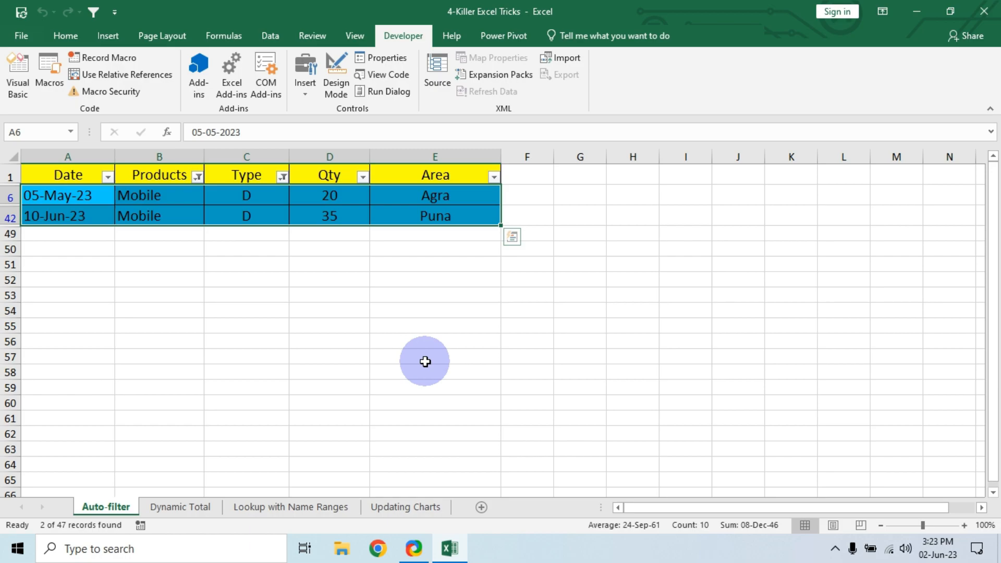
Examine the Dynamic Total sheet's names, Jan to Jul figures, and the empty Total row and column.
click(180, 507)
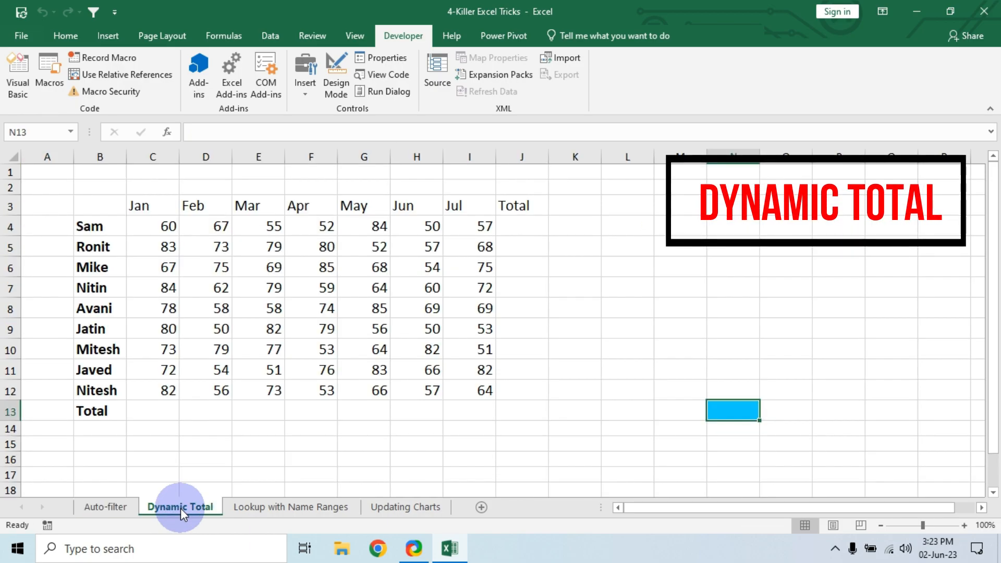
drag(98, 205, 536, 415)
drag(107, 224, 105, 408)
click(143, 206)
drag(143, 206, 459, 207)
drag(165, 226, 153, 392)
click(150, 411)
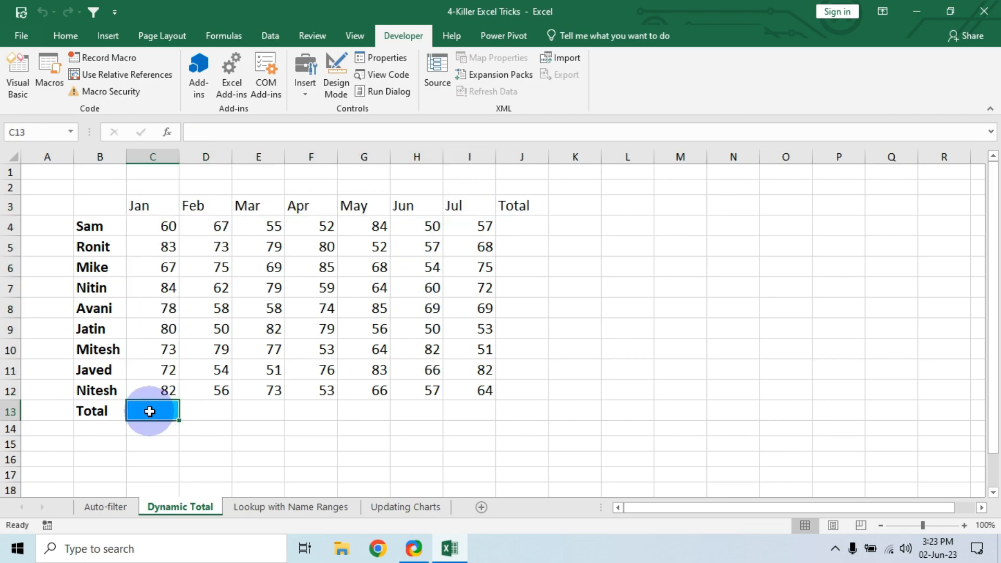
drag(143, 226, 485, 225)
click(515, 227)
Fill the Total row and Total column at once by applying AutoSum to the range C4:J13.
drag(162, 224, 520, 413)
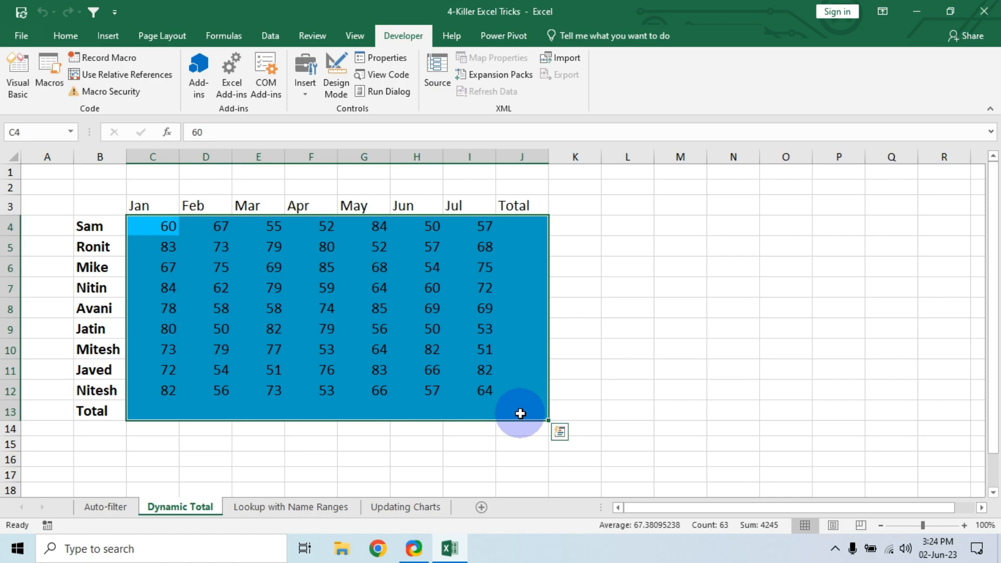
key(alt+equal)
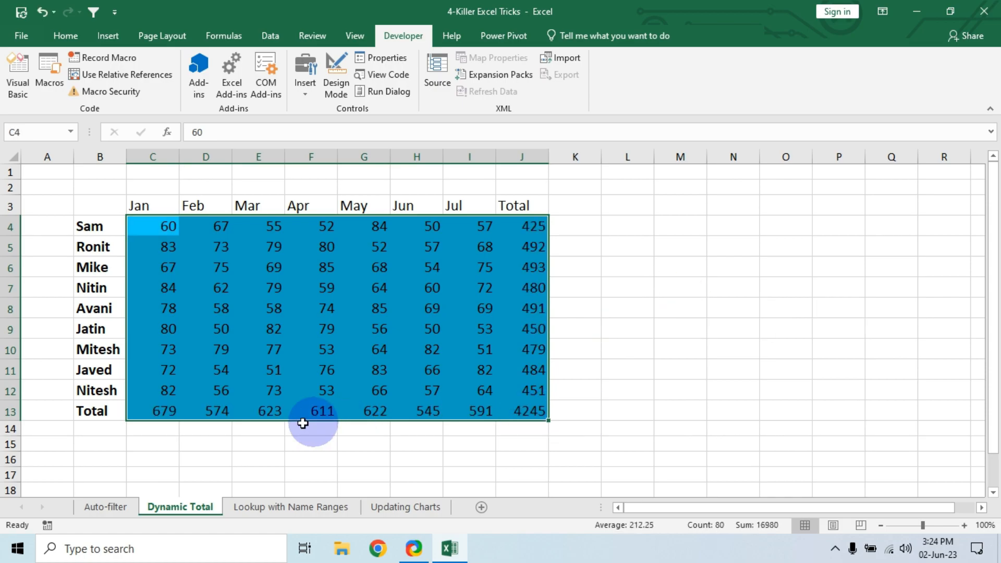
drag(161, 408, 533, 404)
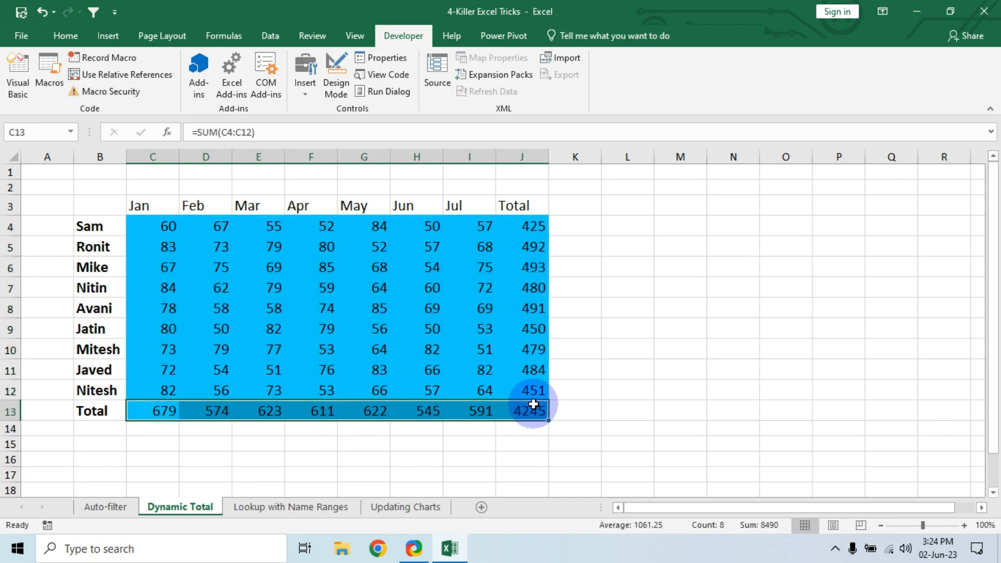
drag(527, 224, 537, 409)
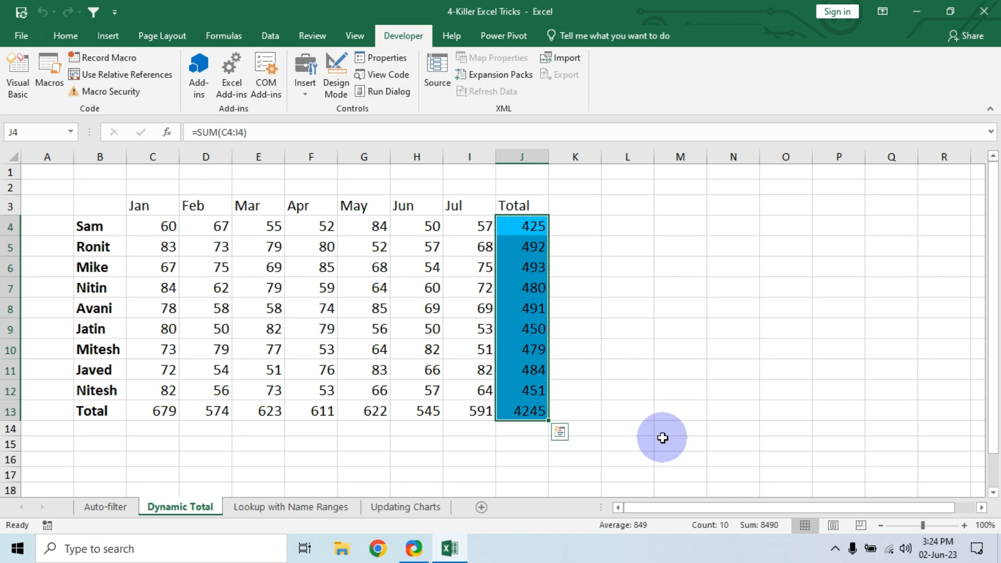
Collapse the ribbon and insert four blank rows directly above the Total row.
key(ctrl+F1)
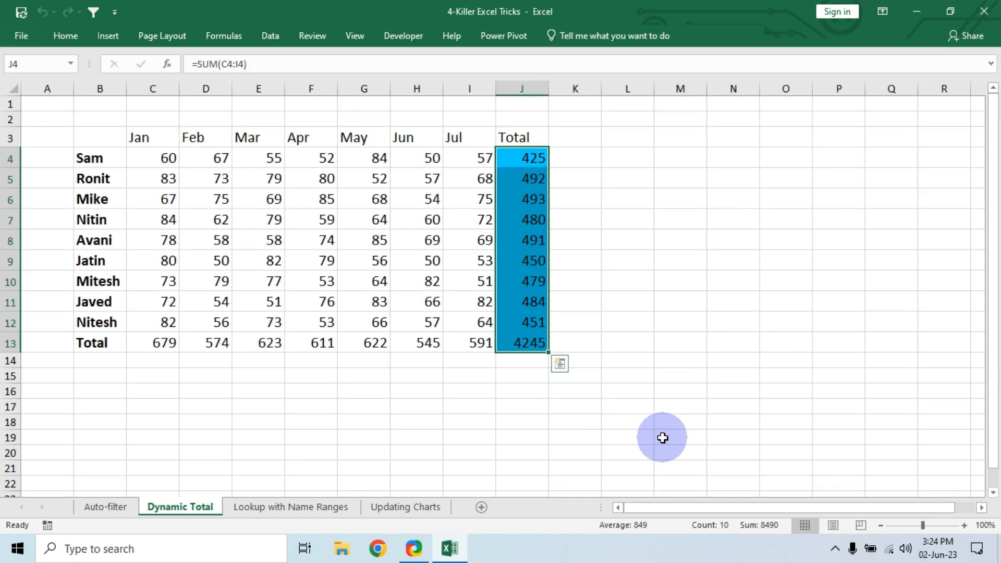
click(258, 437)
click(2, 323)
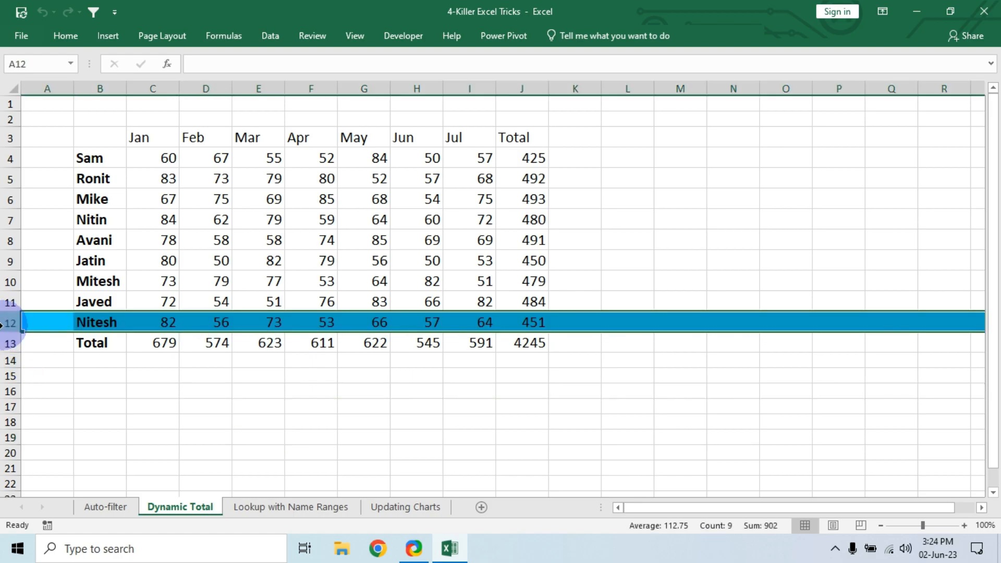
click(4, 340)
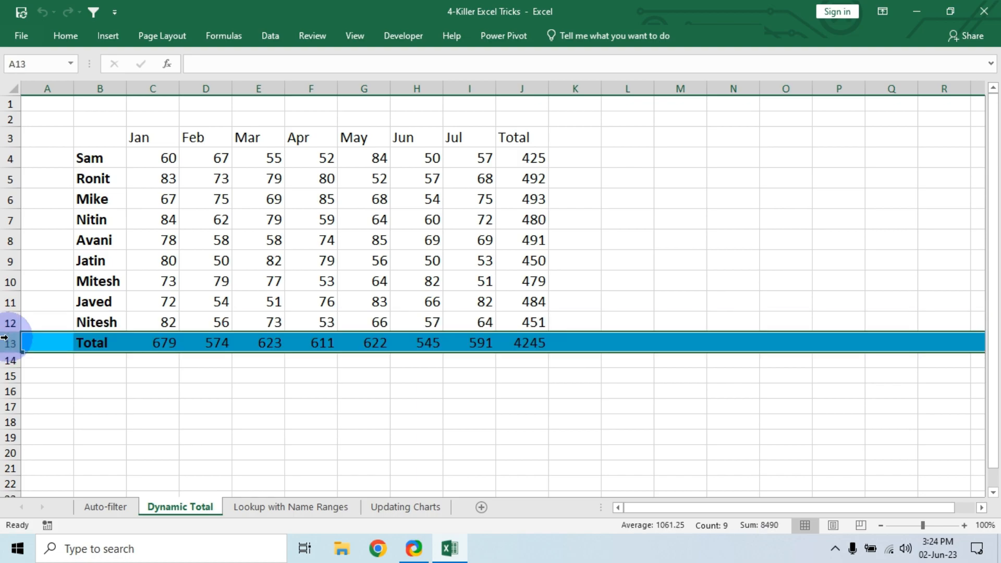
key(ctrl+shift+plus)
key(ctrl+shift+plus)
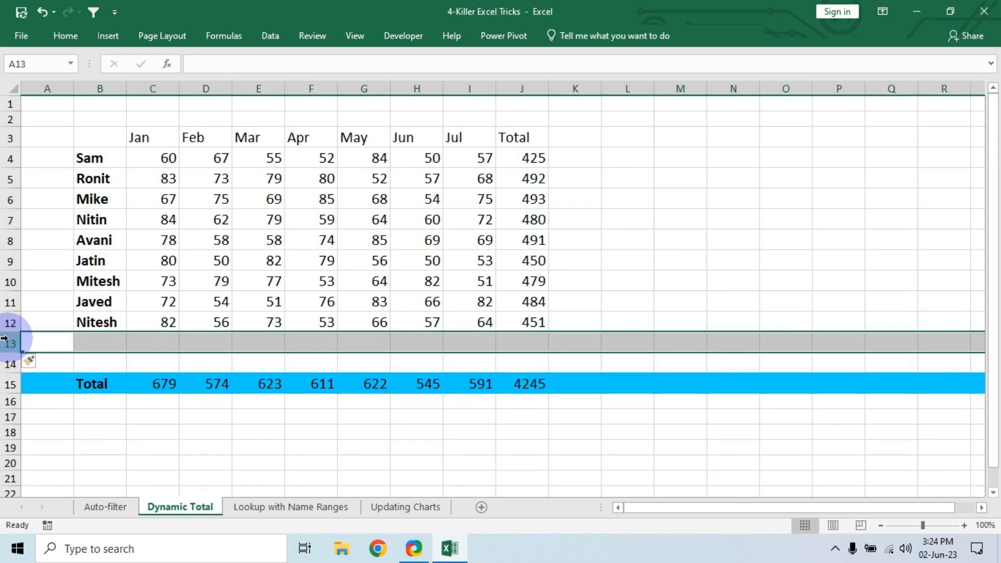
key(ctrl+shift+plus)
key(ctrl+shift+plus)
Enter A in cell B14 and its January value 20 in cell C14.
click(99, 361)
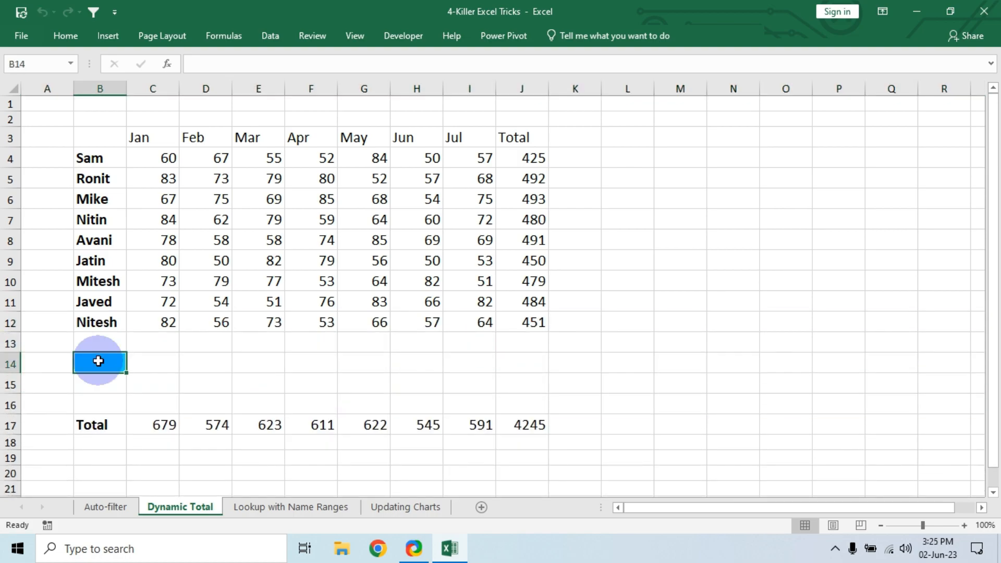
text(A)
click(162, 352)
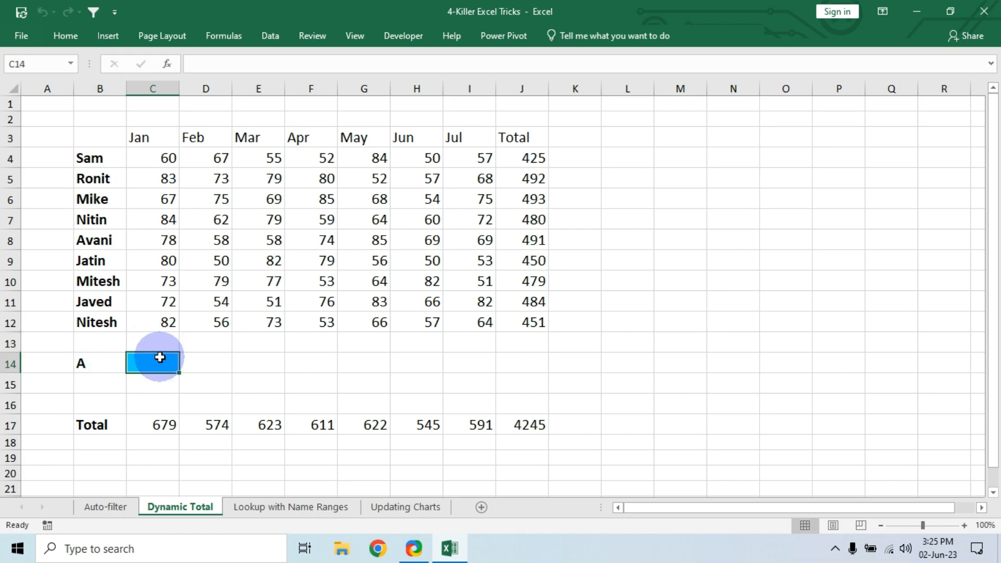
text(20)
key(Tab)
Check which cells the January total formula in C17 includes, comparing it with the new value in C14.
click(167, 423)
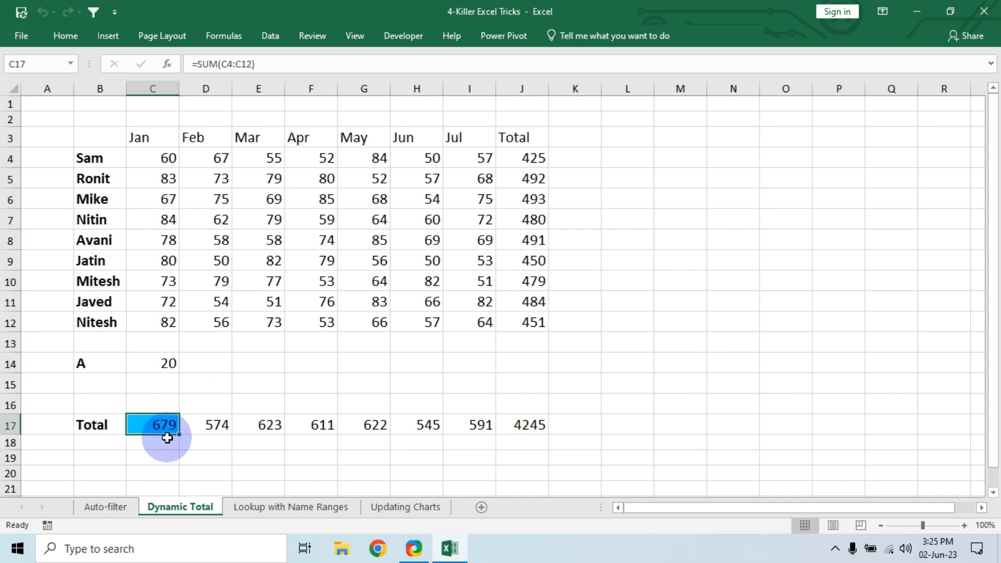
double_click(167, 438)
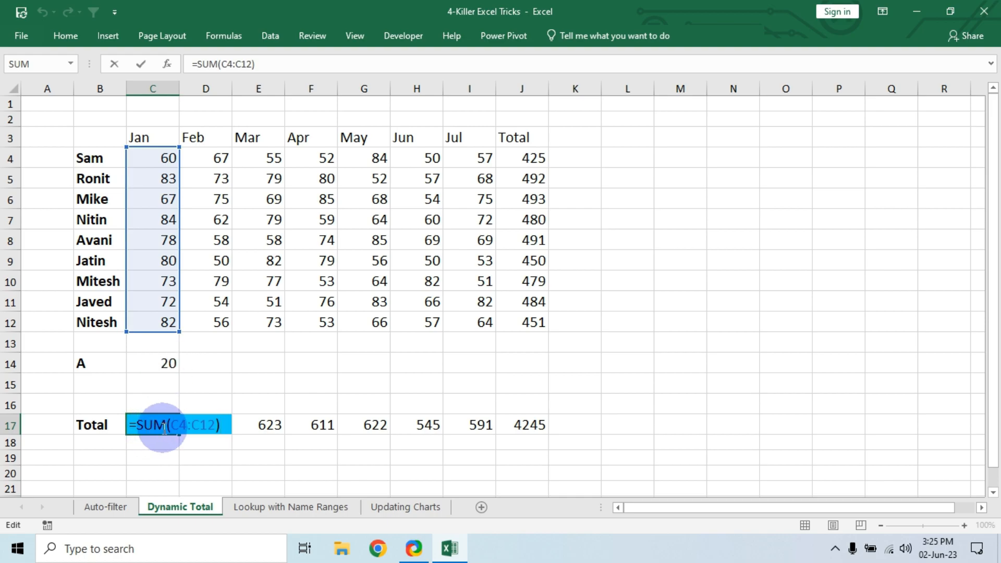
key(Escape)
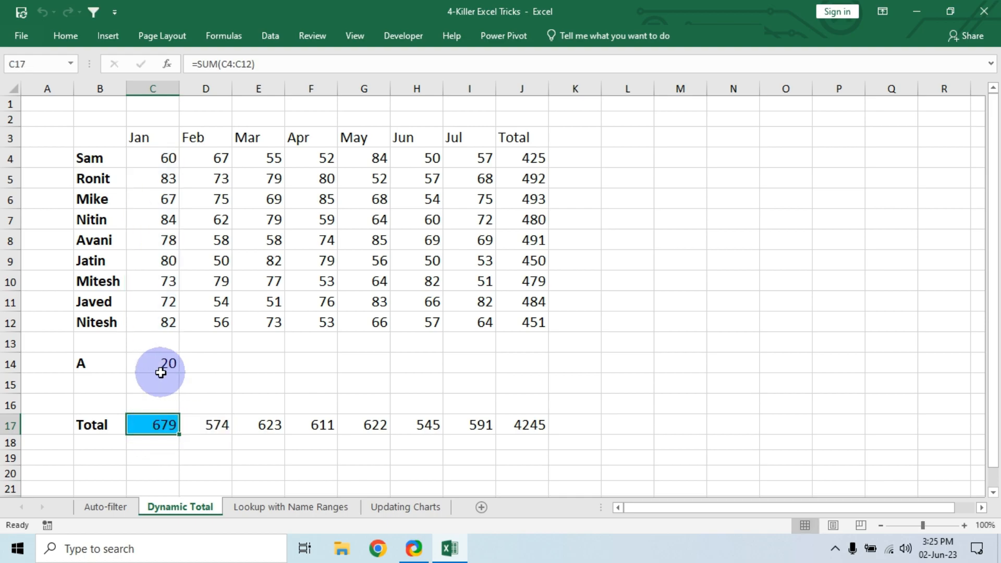
click(168, 365)
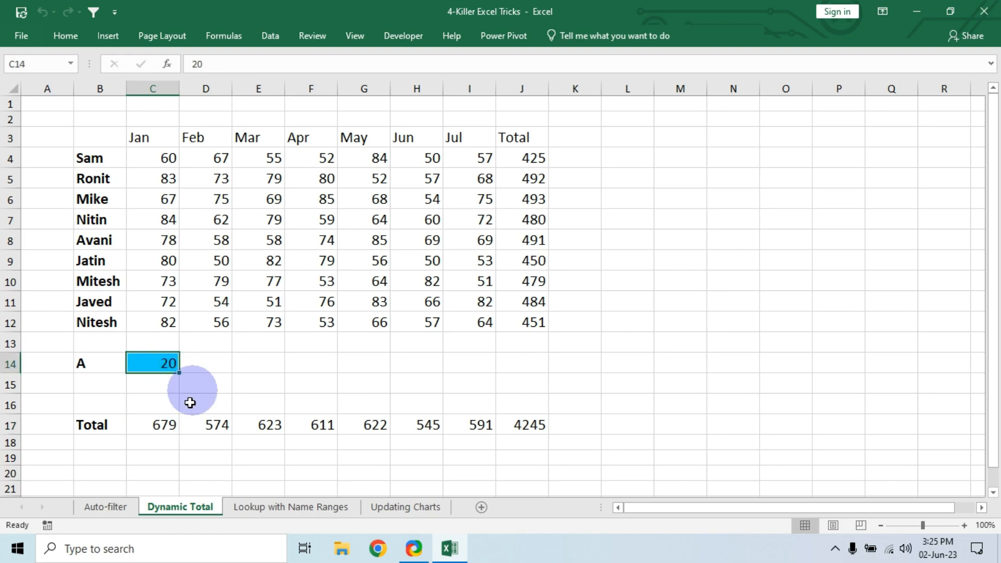
click(148, 425)
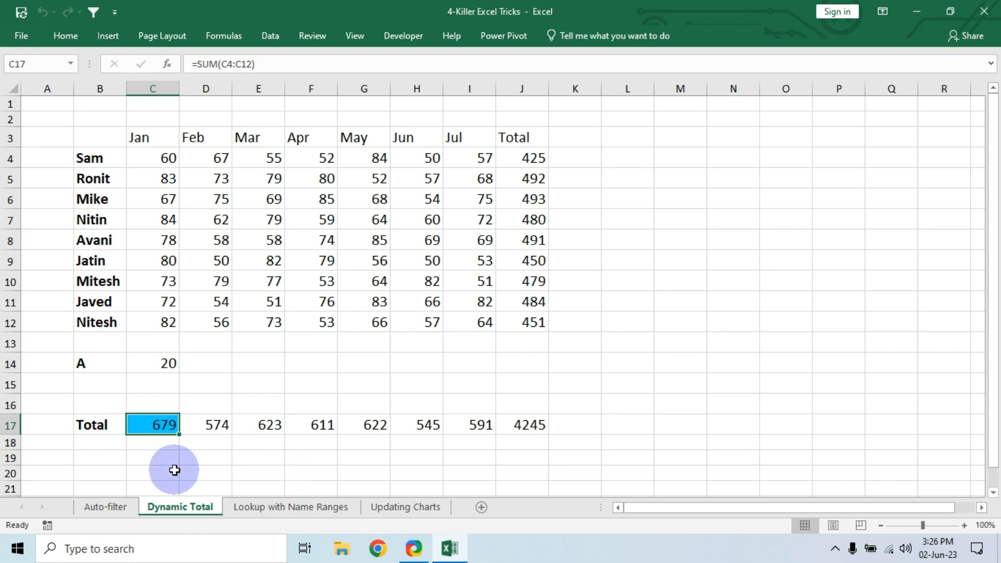
Name cell L12 DW to create a named reference.
click(628, 323)
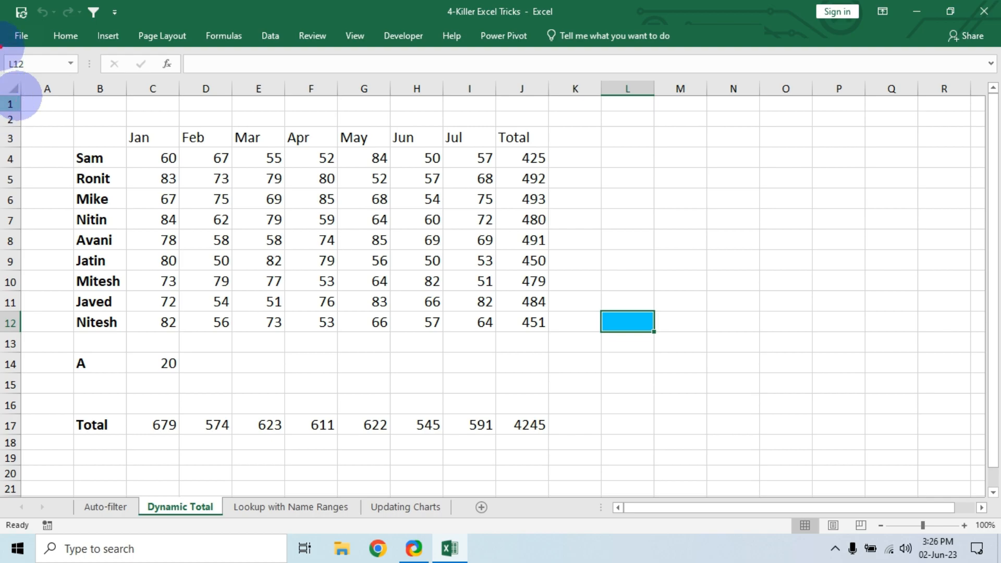
click(31, 64)
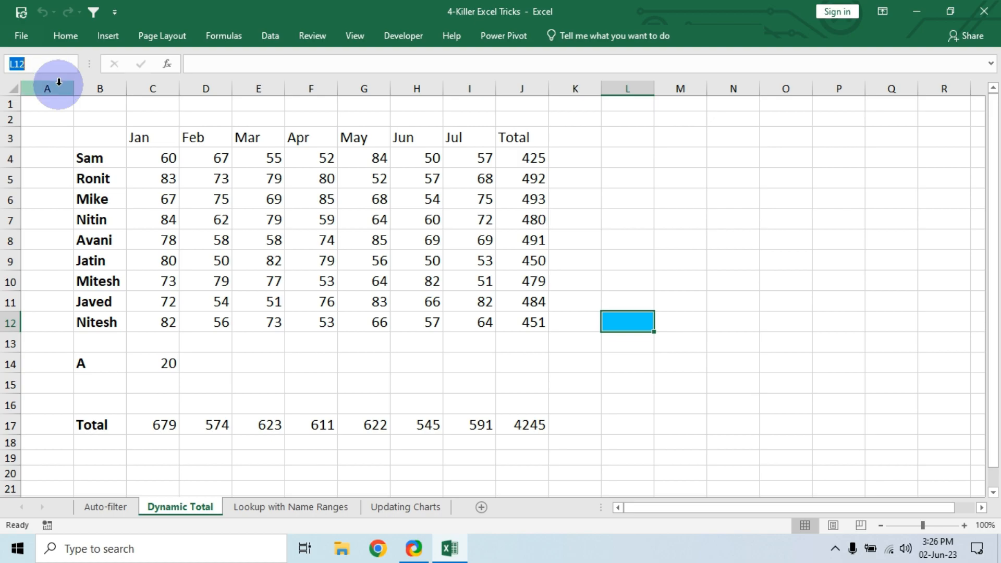
text(DW)
key(Return)
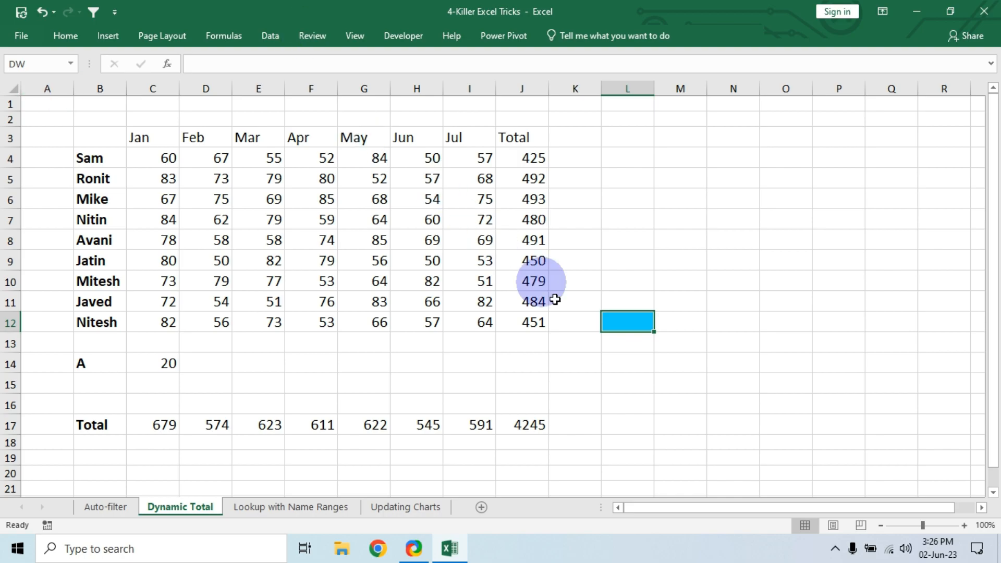
click(649, 324)
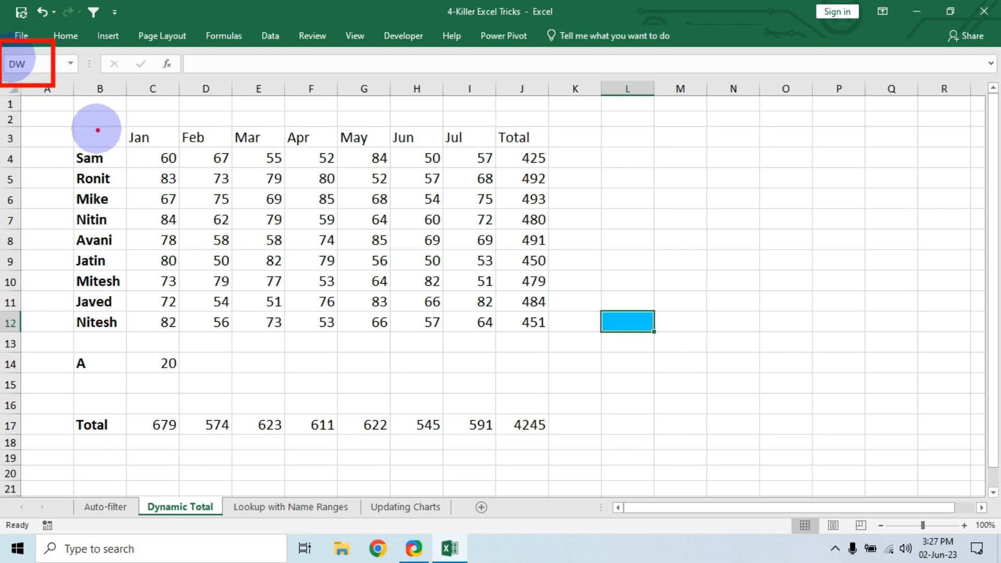
click(632, 382)
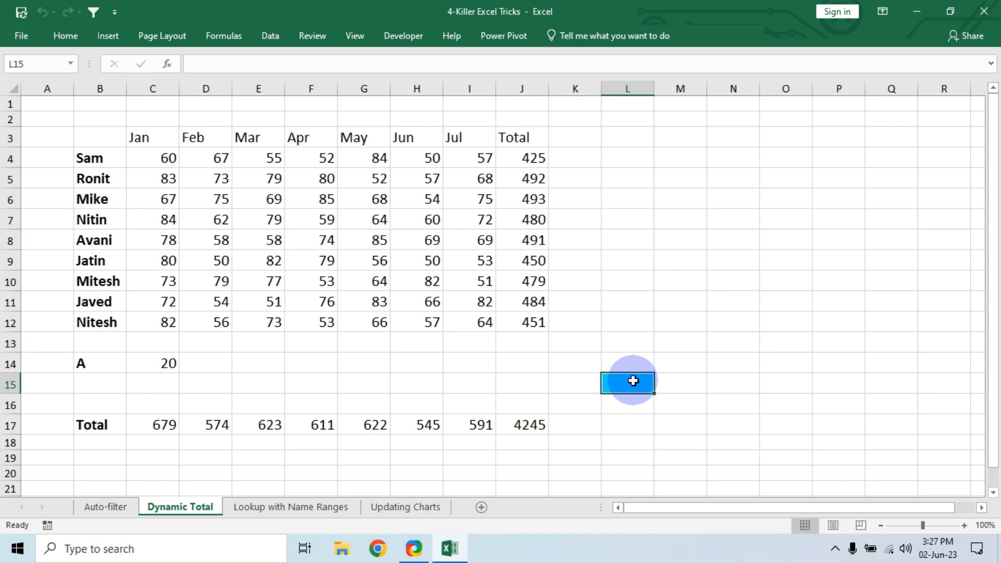
Enter the formula =DW in cell L15 and review the cell's reference to the named cell.
text(=)
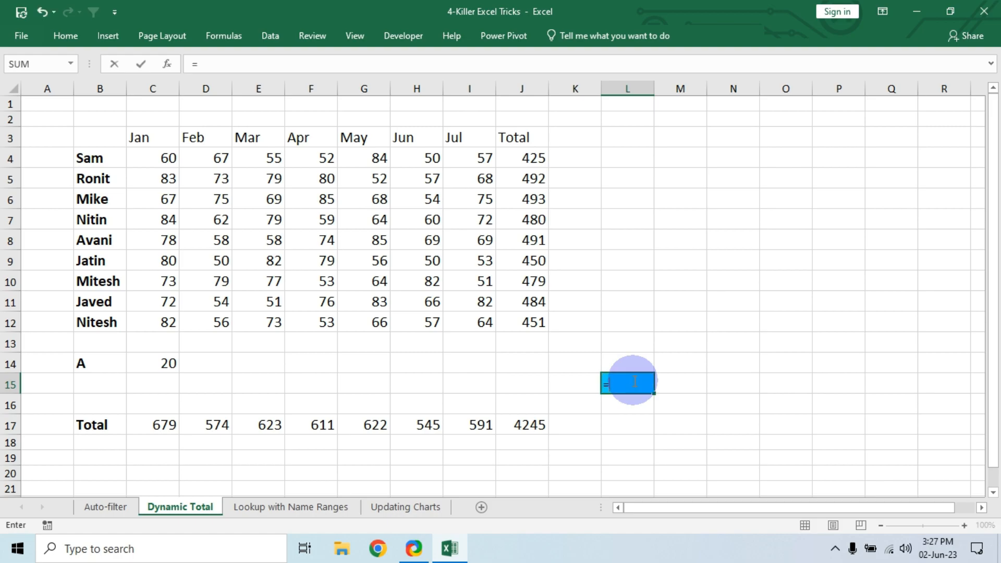
text(DW)
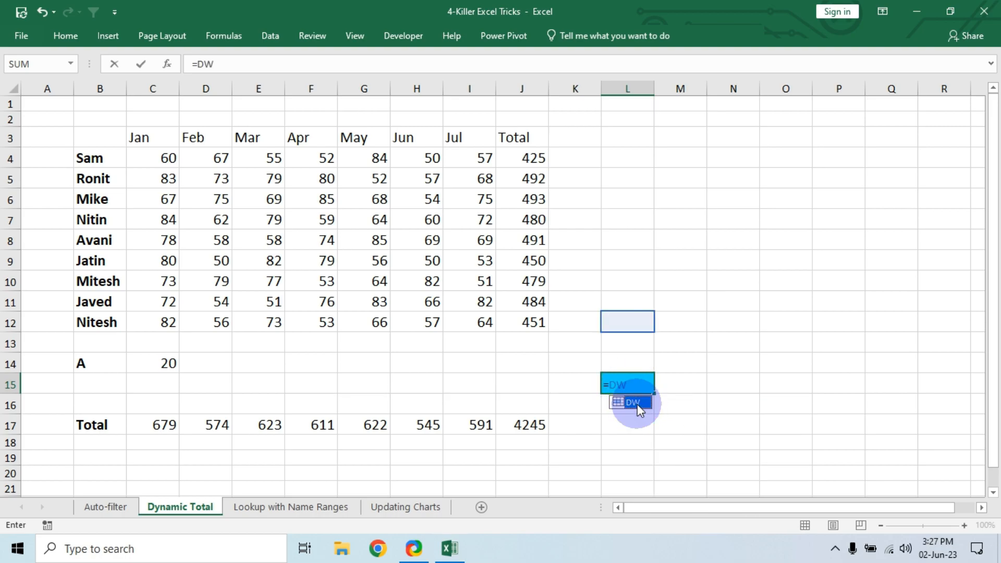
key(Return)
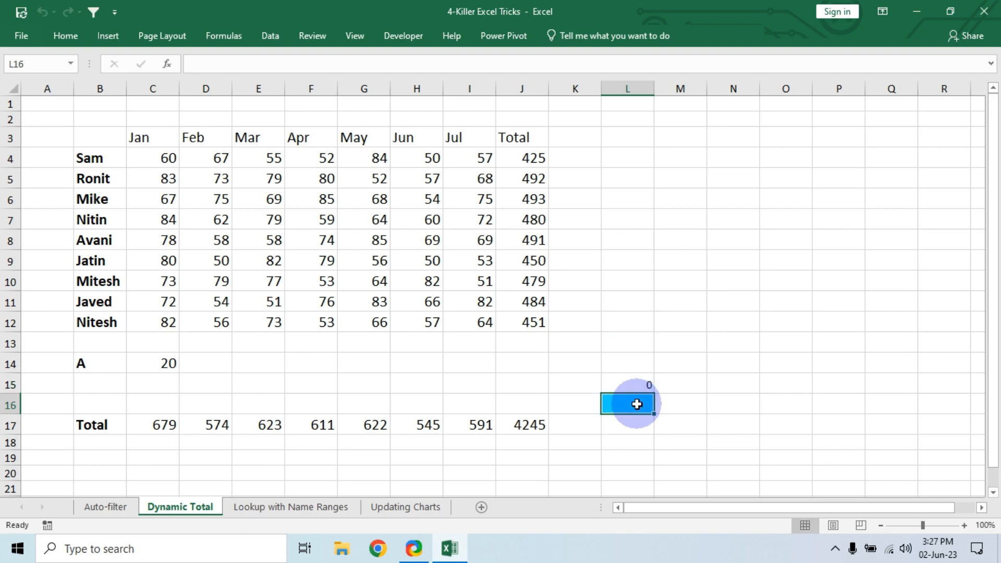
click(638, 379)
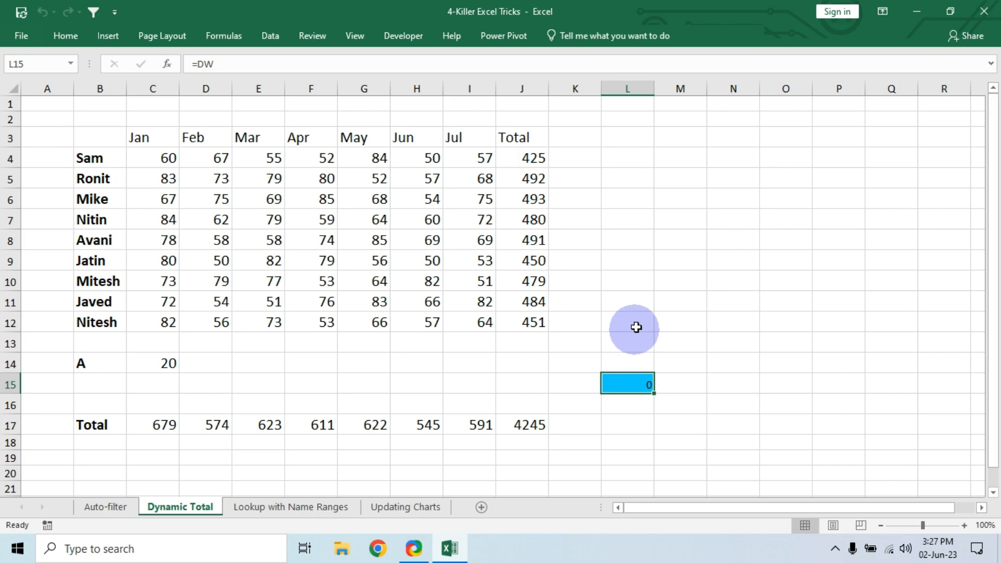
click(642, 386)
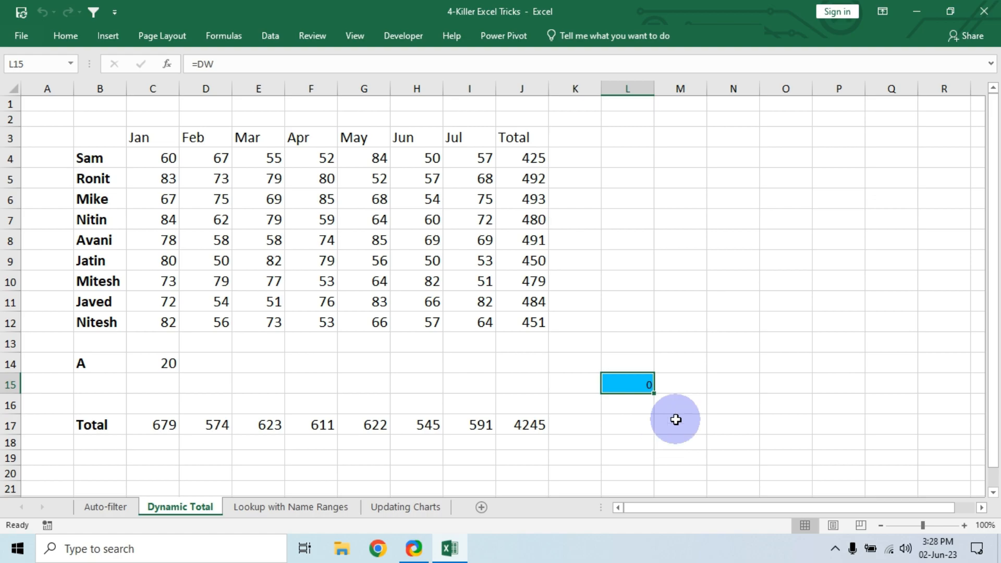
With L9 as the active cell, define a workbook-scope name PRECELL that refers to the cell above with =!L8.
click(628, 264)
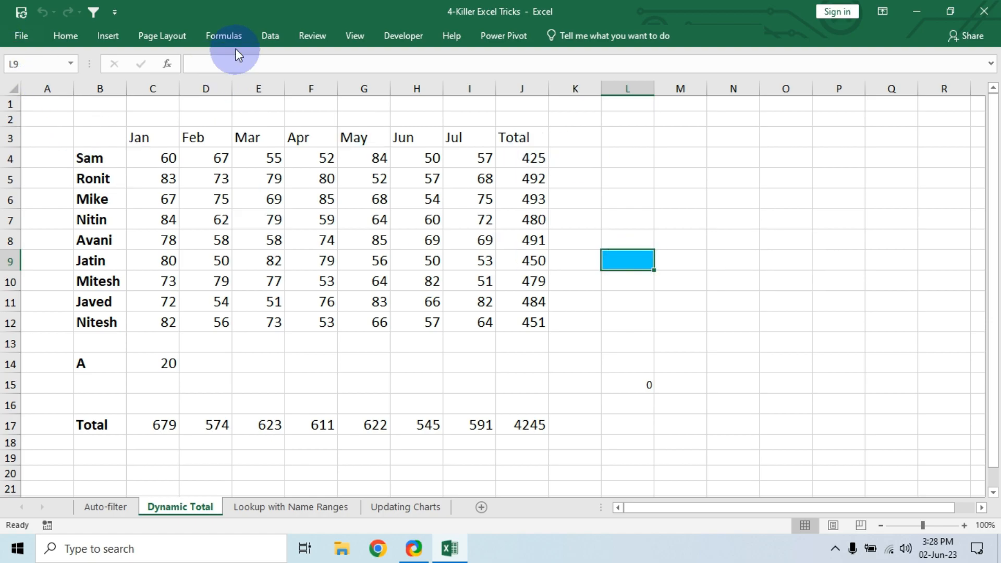
click(224, 38)
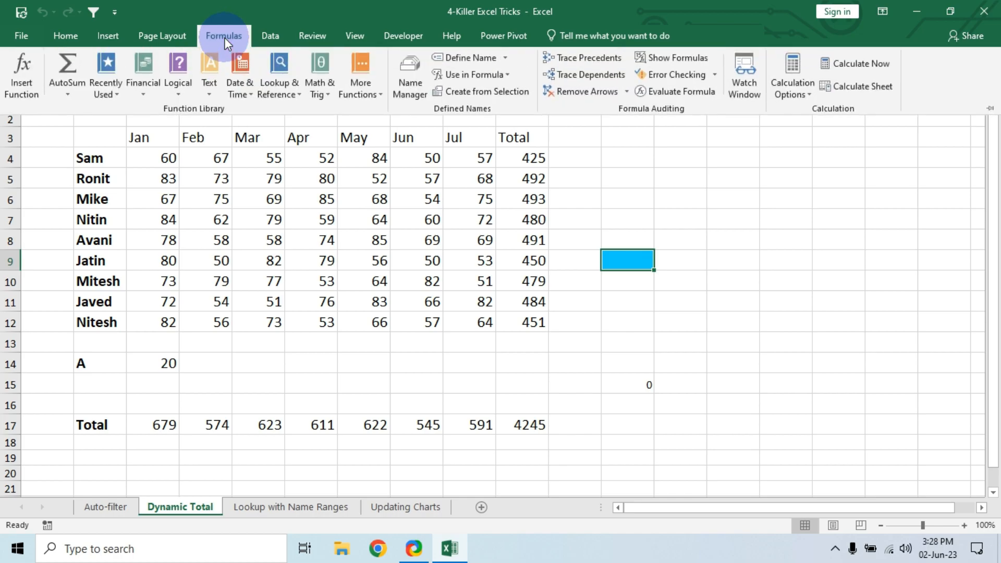
click(412, 89)
drag(196, 130, 348, 141)
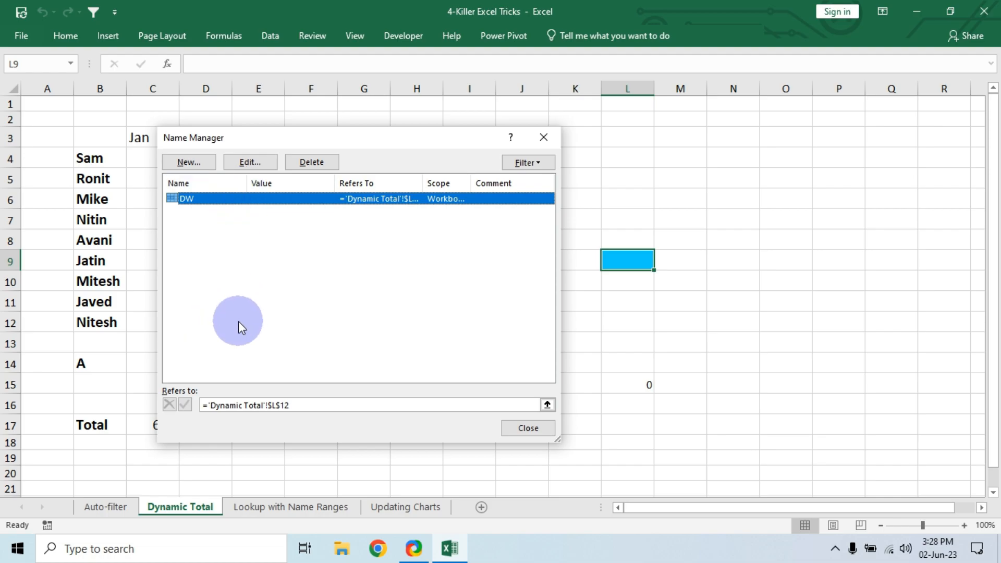
click(189, 163)
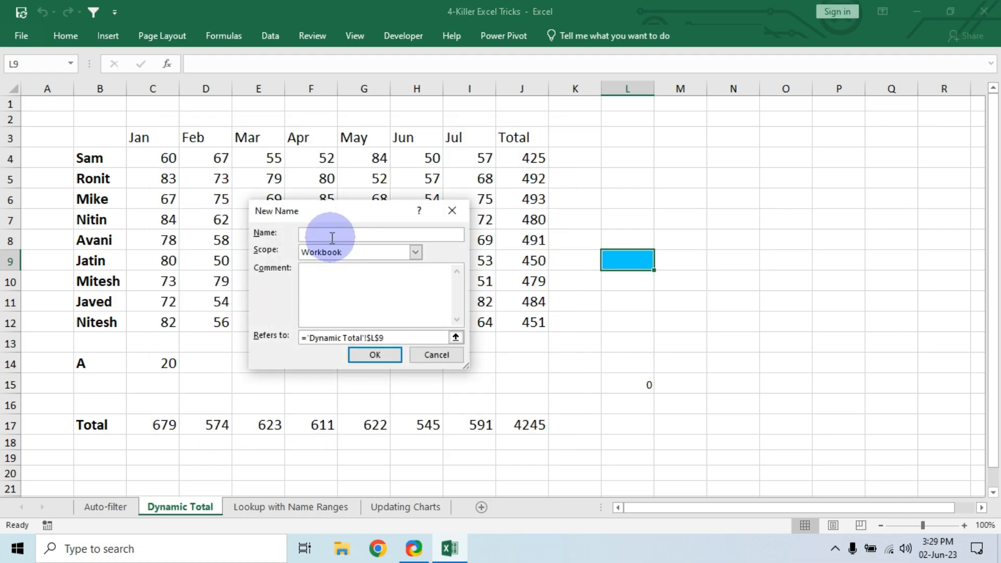
text(PRECELL)
drag(384, 338, 296, 338)
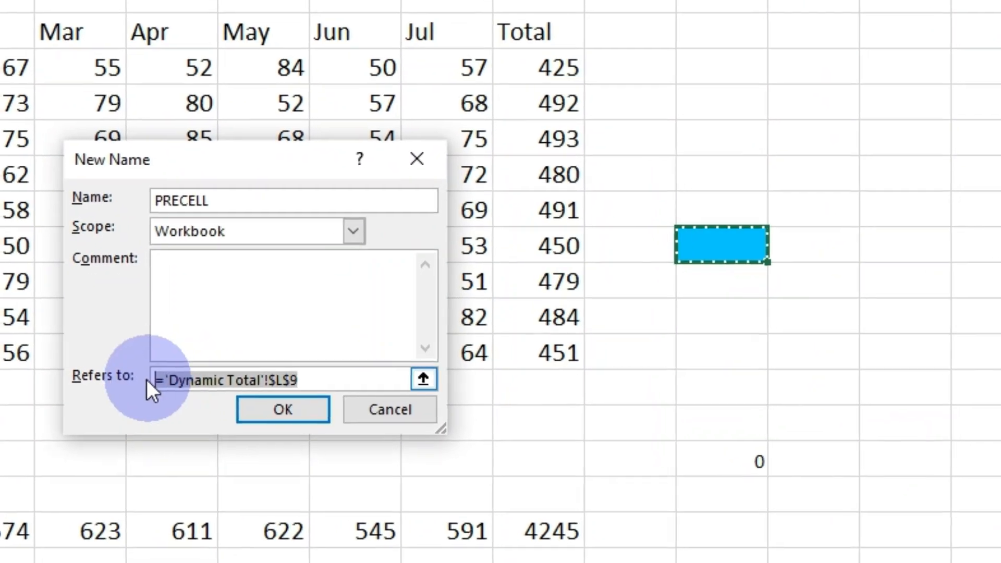
key(BackSpace)
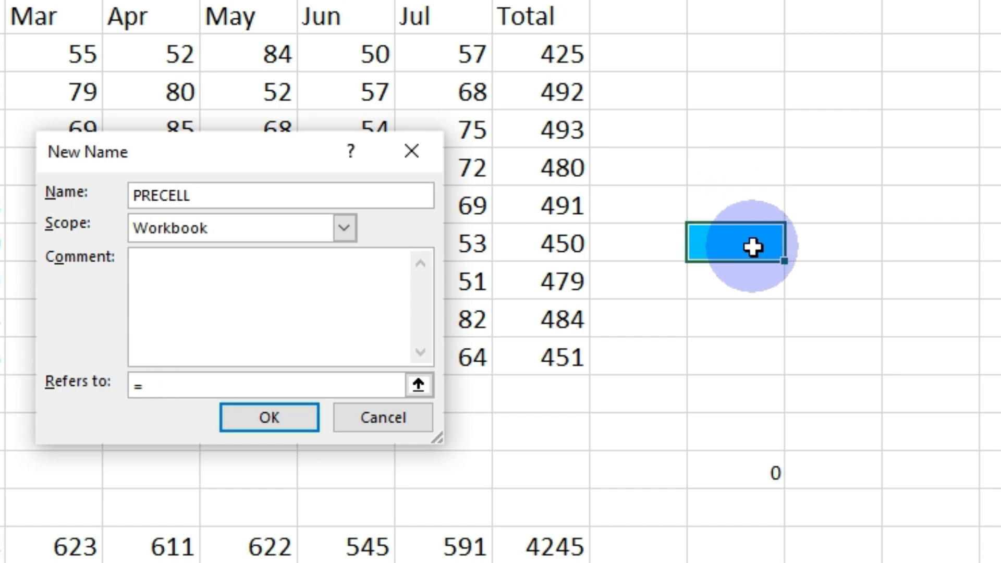
text(L8)
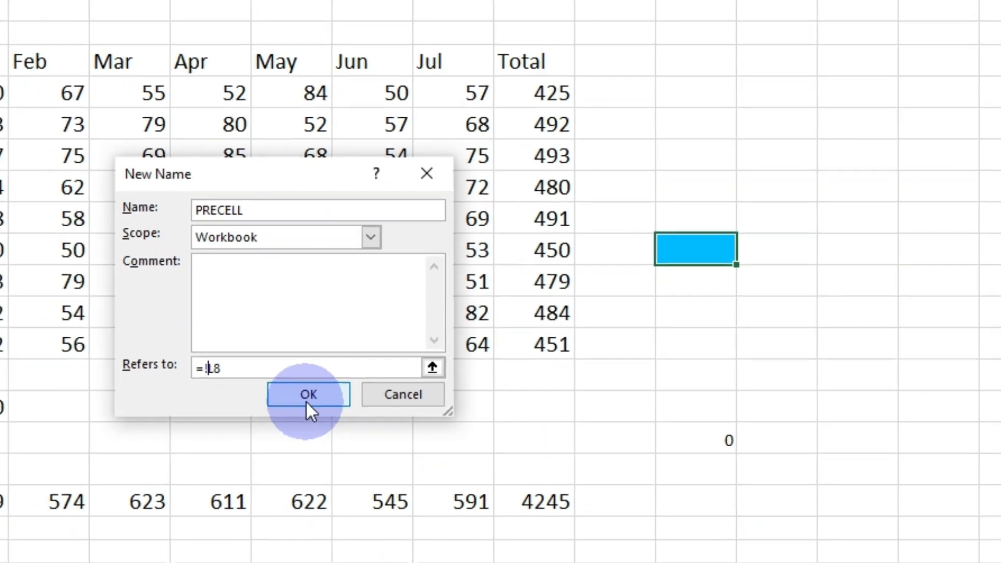
click(306, 396)
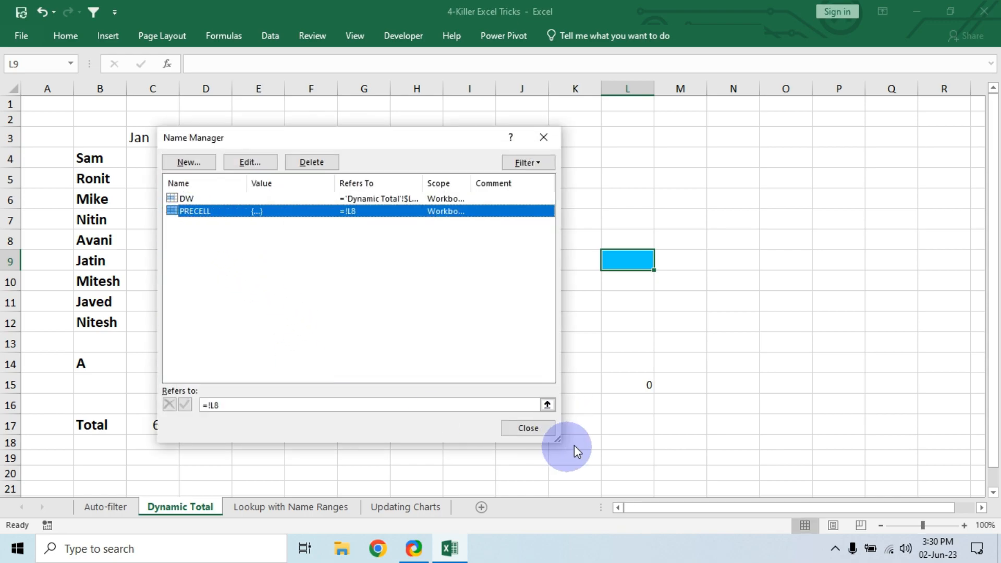
click(515, 426)
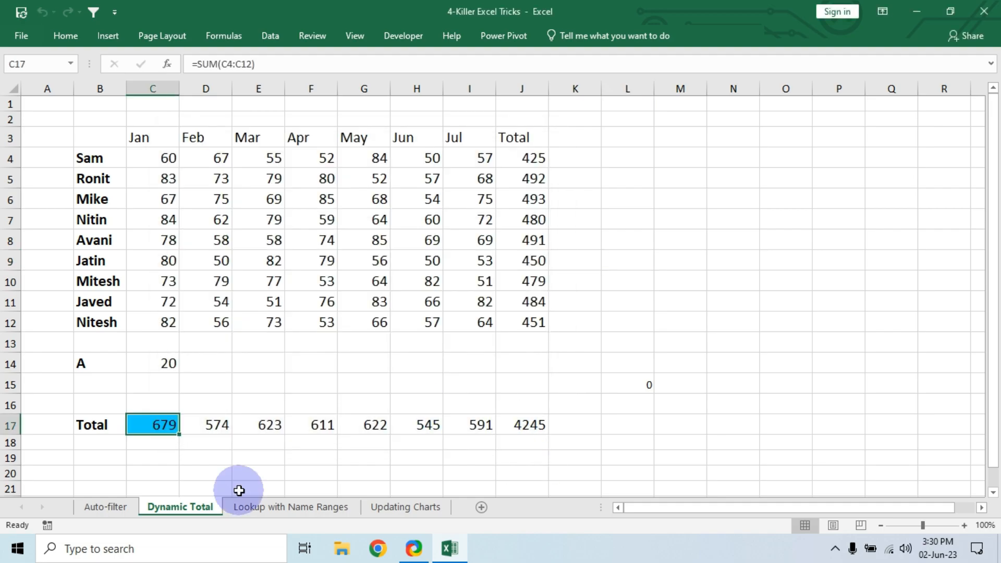
Replace the C12 end reference in the January total formula in C17 with PRECELL, making it =SUM(C4:PRECELL).
key(F2)
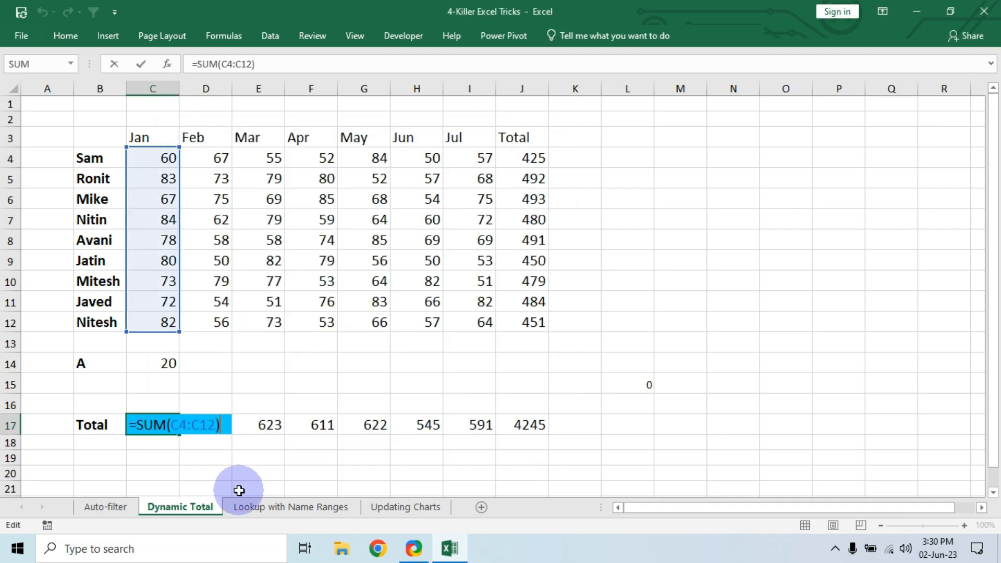
click(193, 429)
click(193, 427)
drag(200, 426, 218, 427)
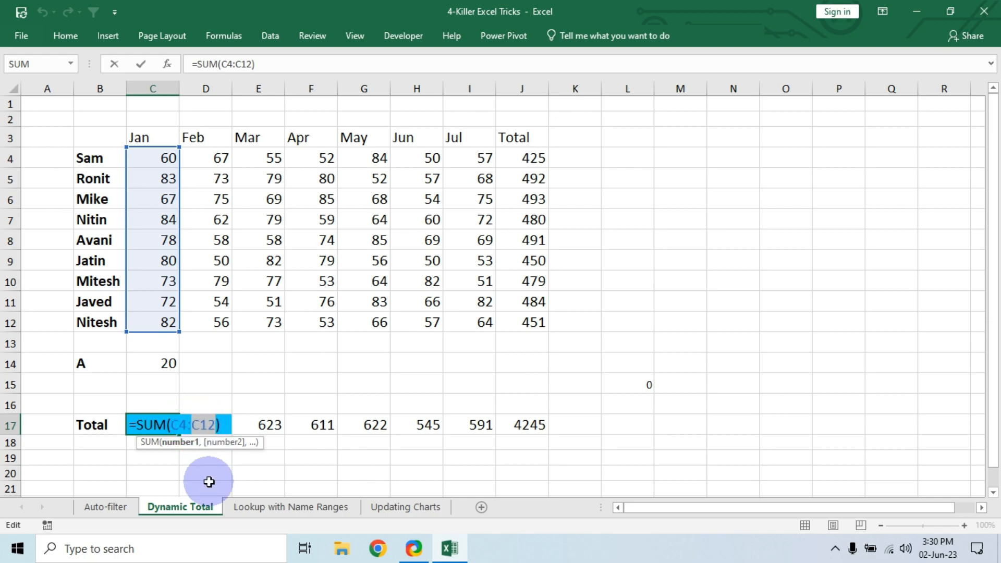
text(PRECE)
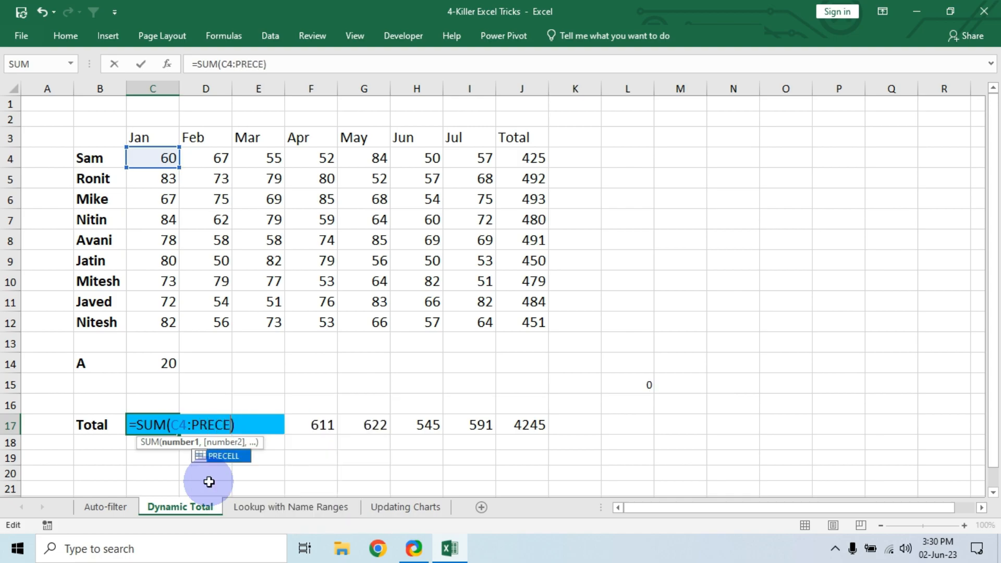
double_click(221, 456)
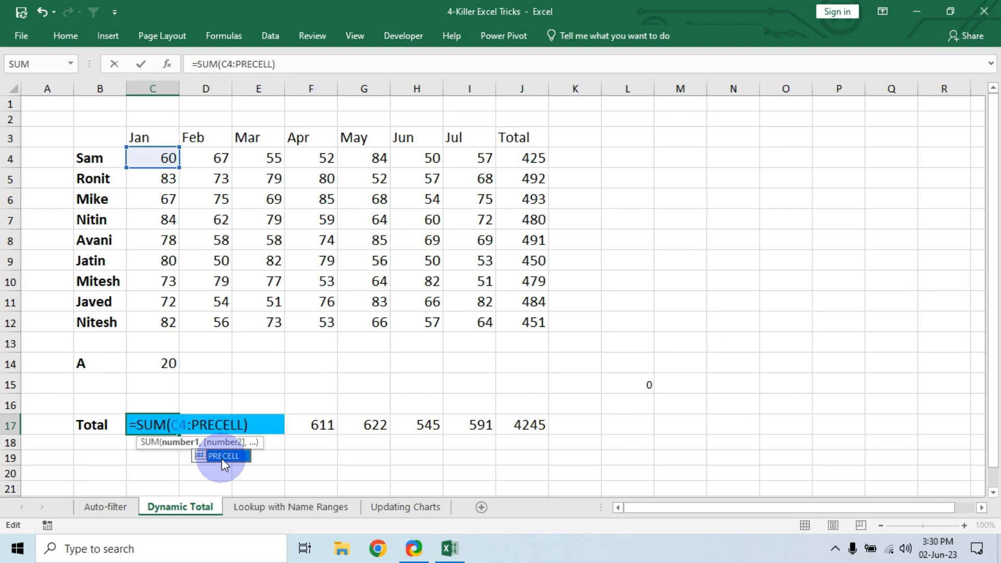
key(Return)
click(151, 421)
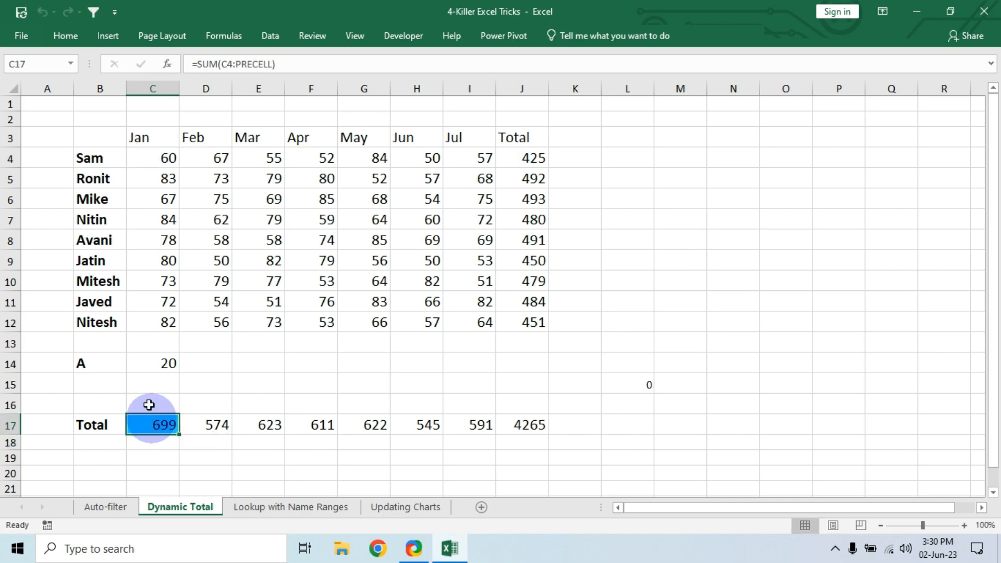
Set the January value in C14 to 30 and check the January total and its formula in C17.
click(156, 361)
click(162, 422)
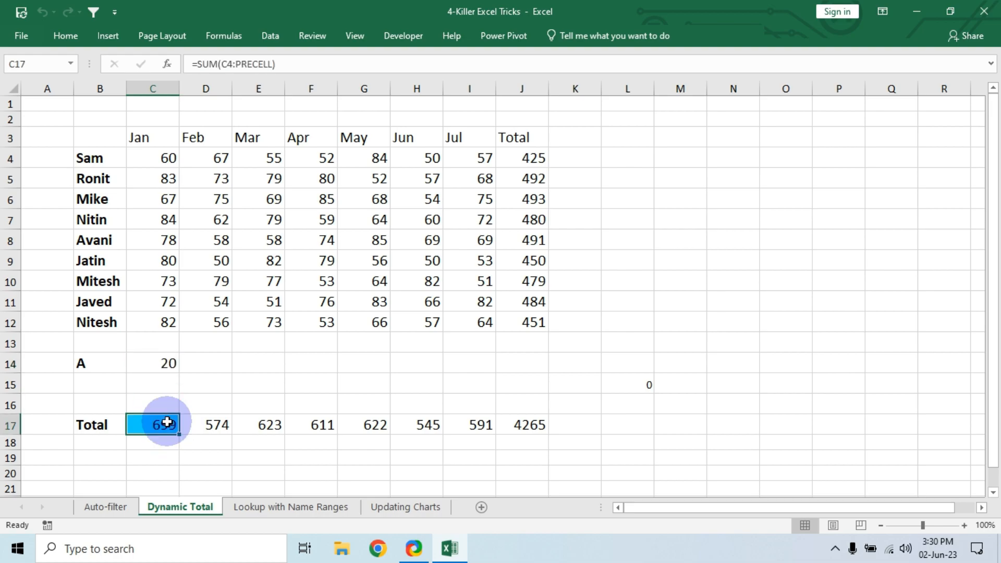
click(157, 364)
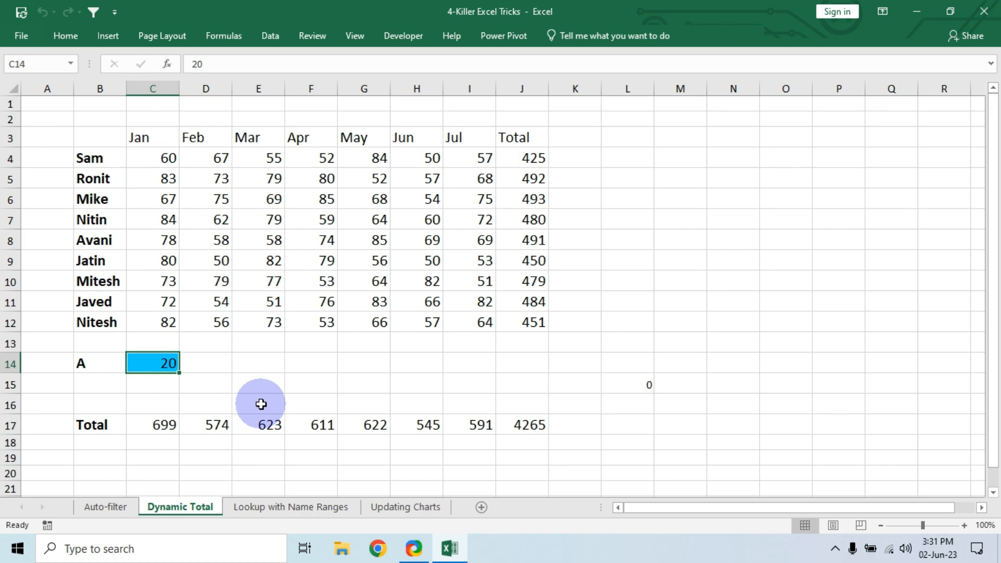
text(30)
key(Return)
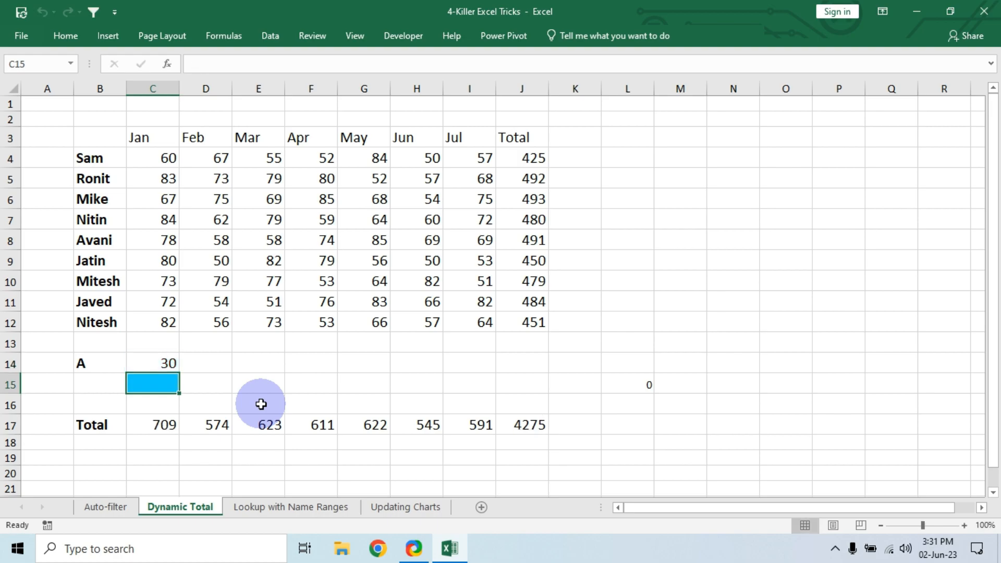
click(152, 426)
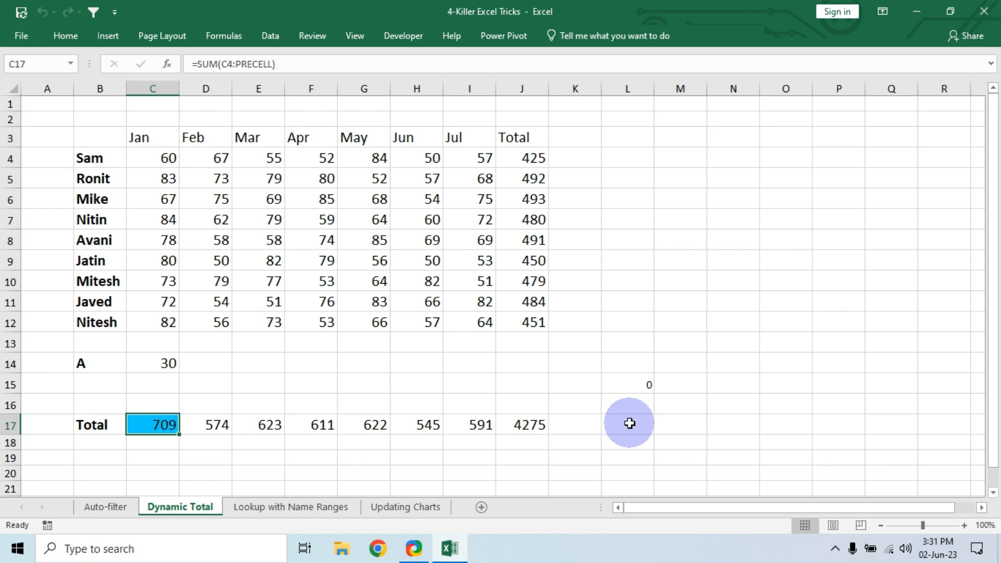
key(F2)
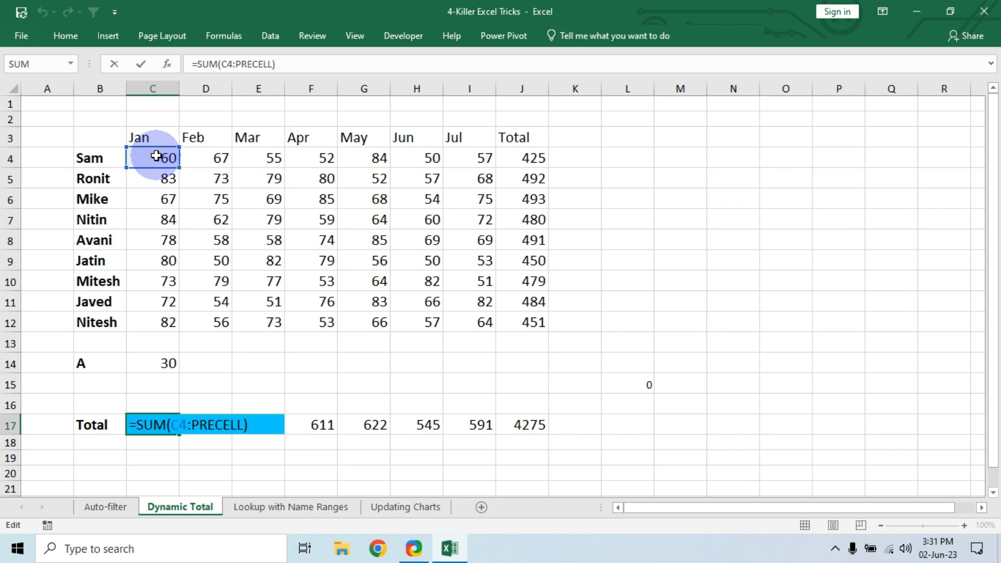
Enter 100 in cell C15 and check the January total in C17.
click(149, 381)
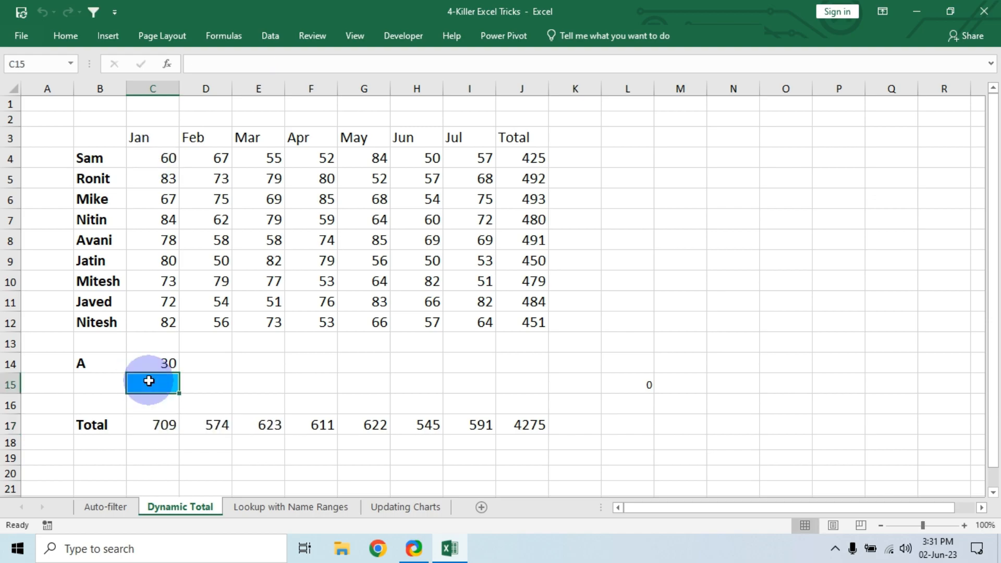
text(100)
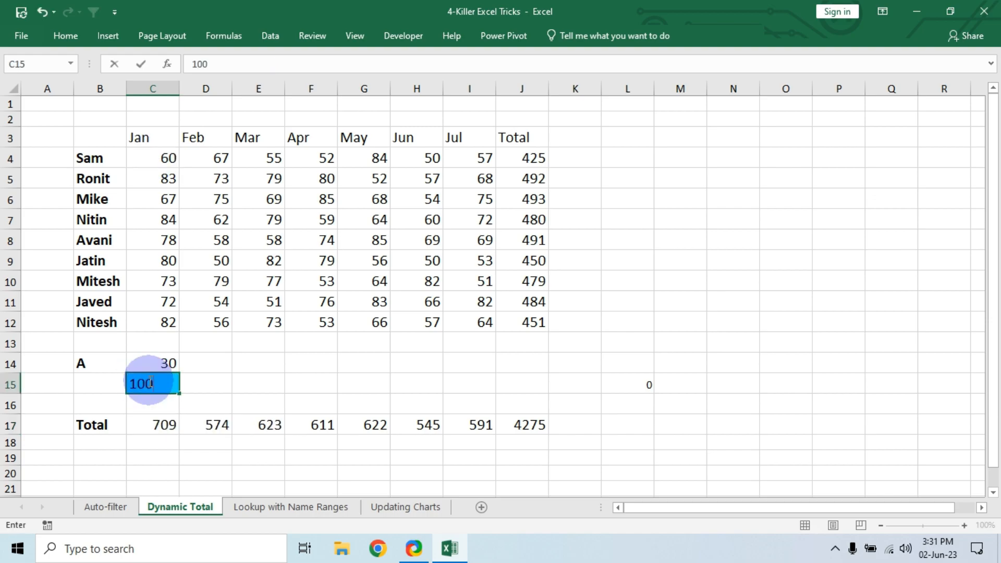
key(Return)
click(171, 426)
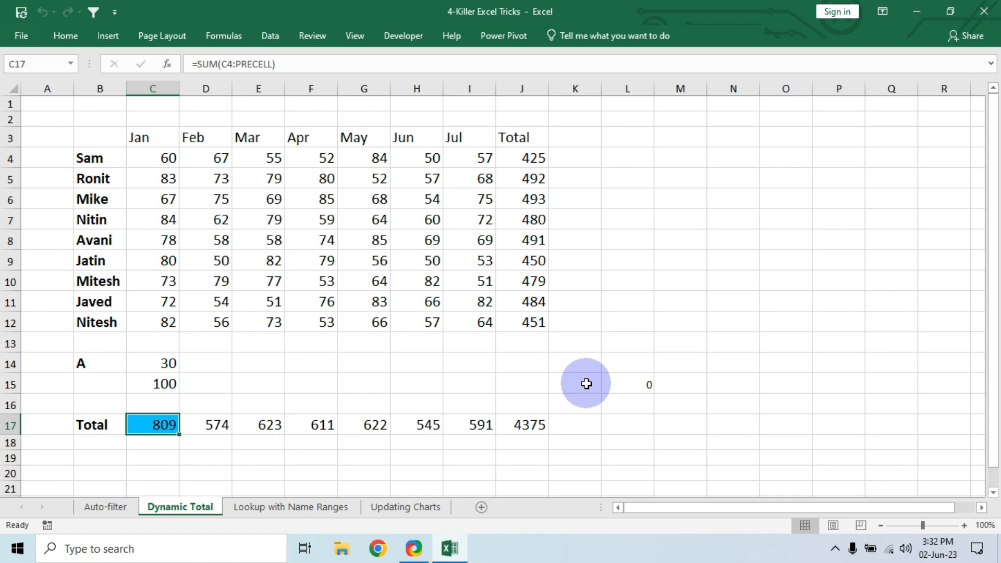
On the Lookup with Name Ranges sheet, create named ranges from table B3:I12 using its top row and left column.
click(293, 509)
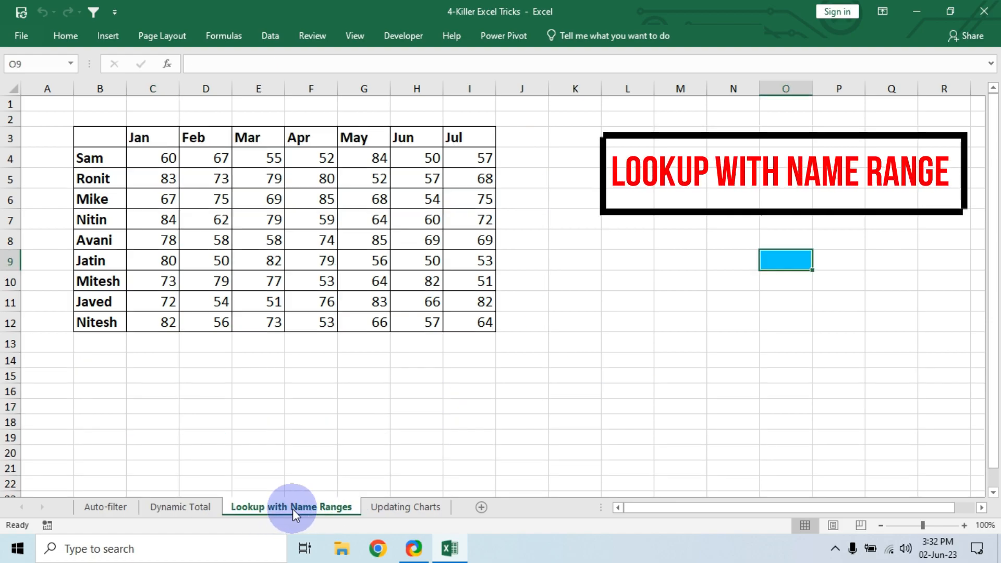
drag(100, 139, 488, 326)
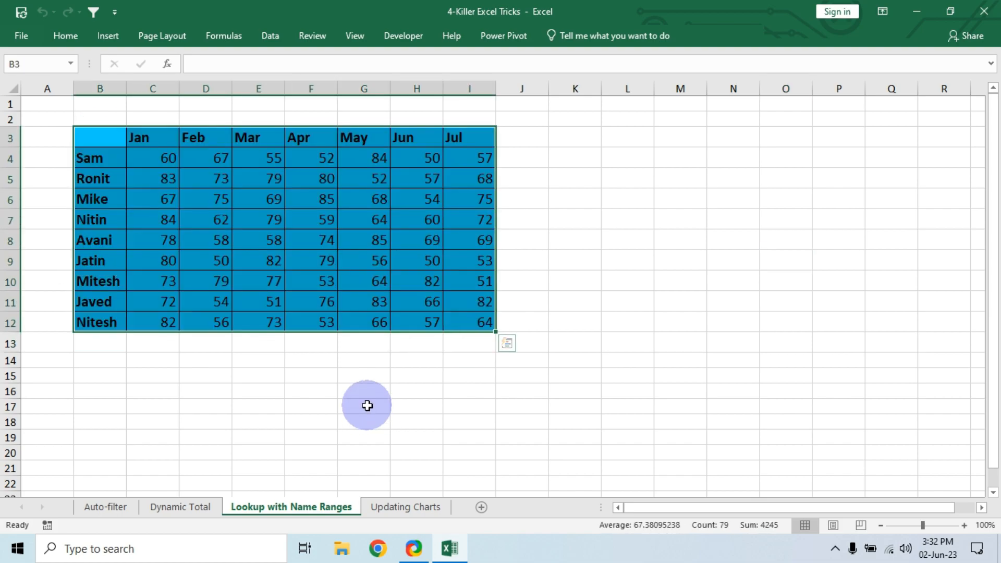
click(334, 379)
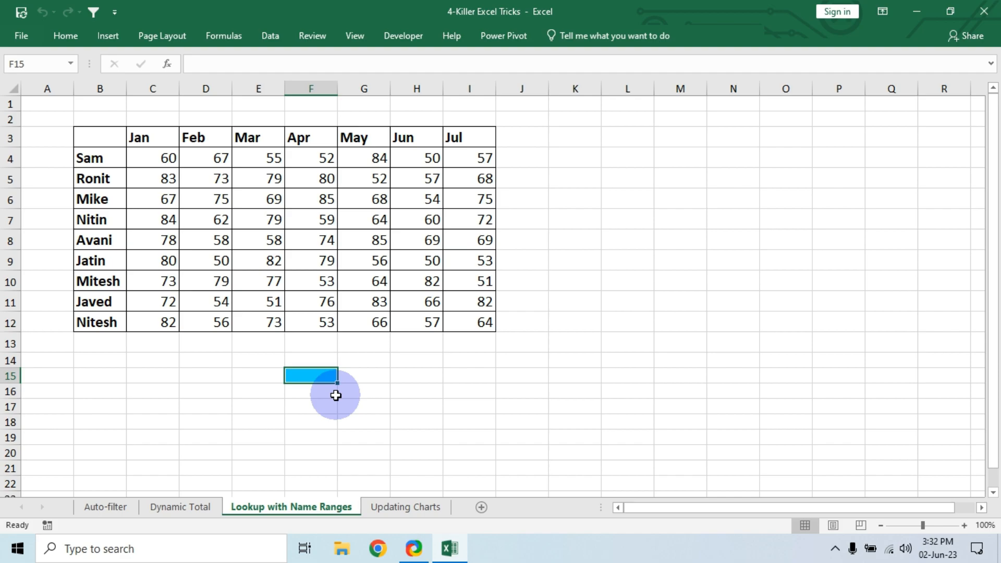
drag(112, 140, 467, 317)
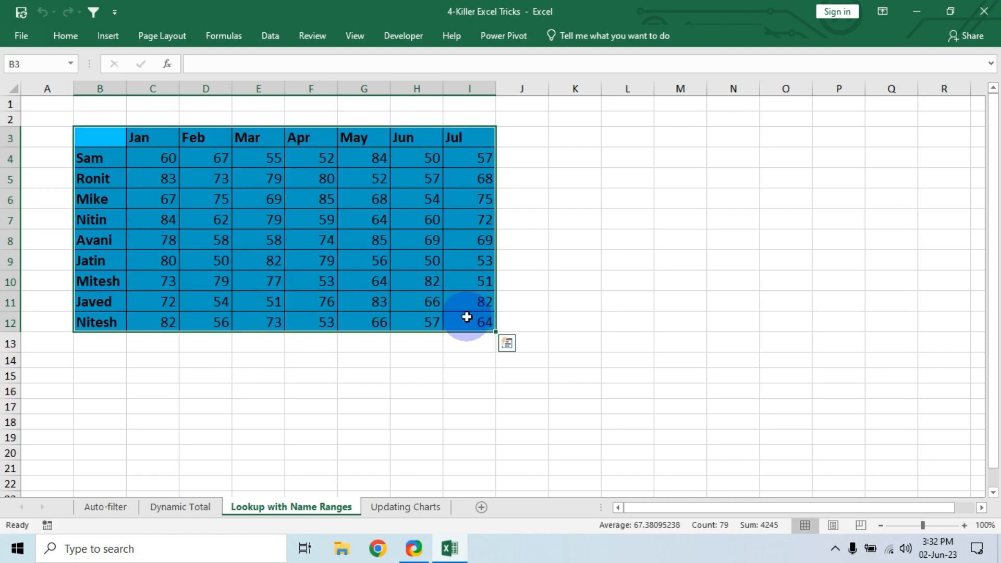
click(223, 36)
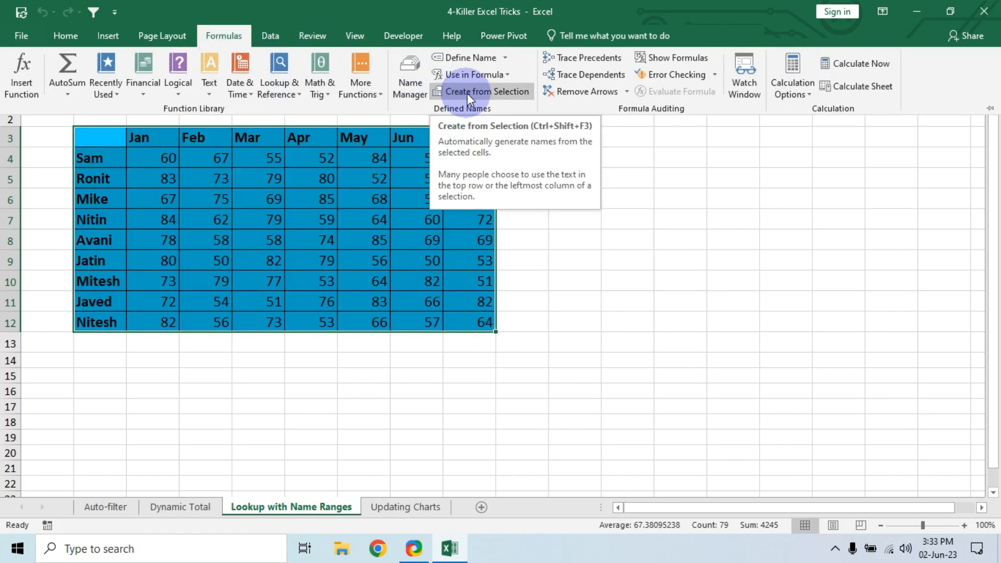
click(498, 95)
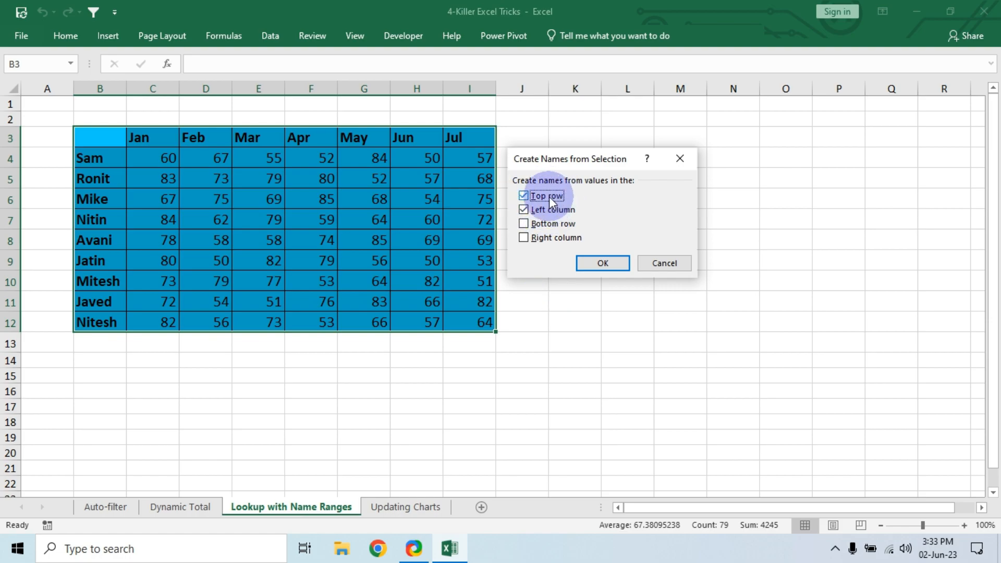
click(602, 265)
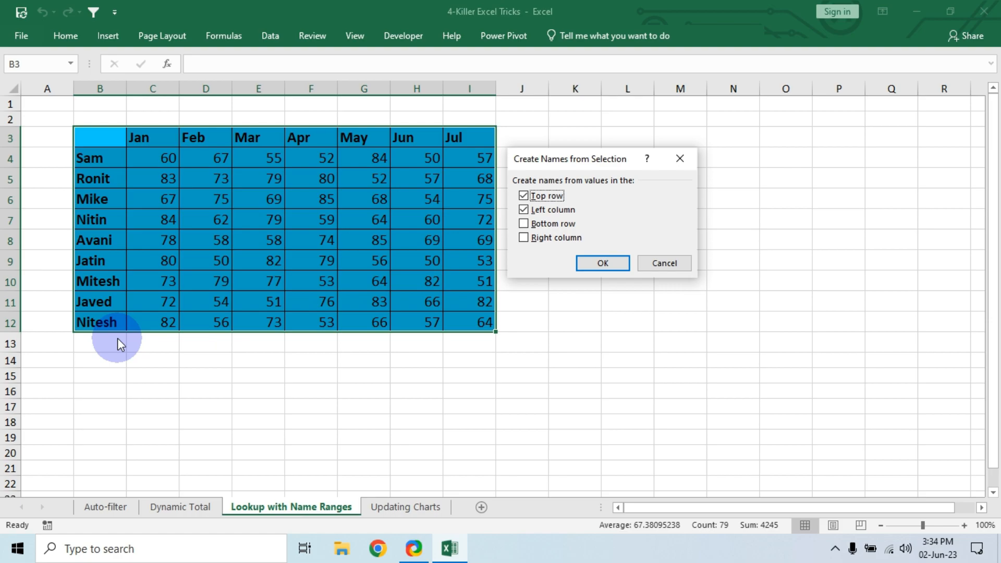
click(614, 264)
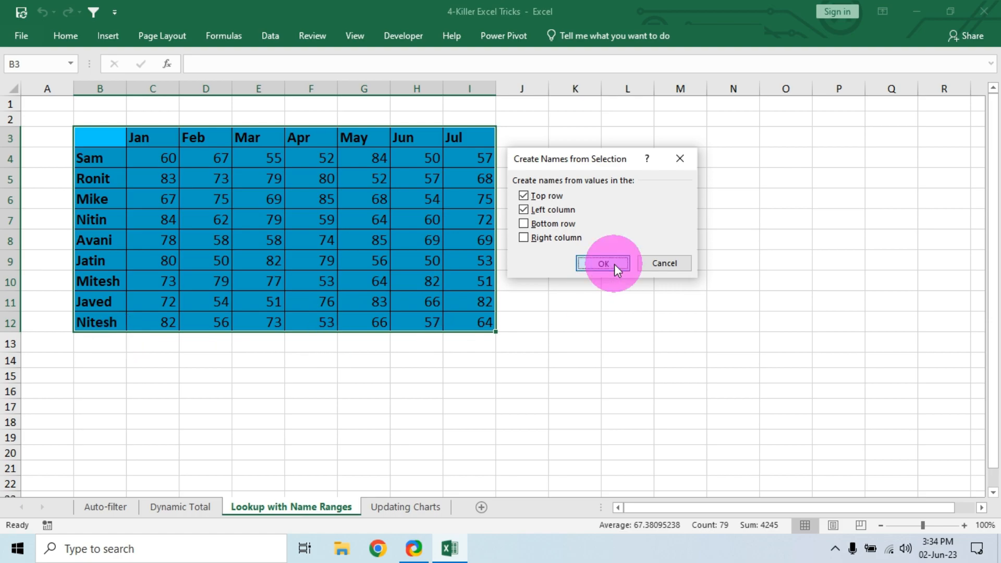
Select the January values C4:C12 and the row C6:I6 in turn to check the range names assigned to them.
click(574, 390)
drag(149, 156, 158, 320)
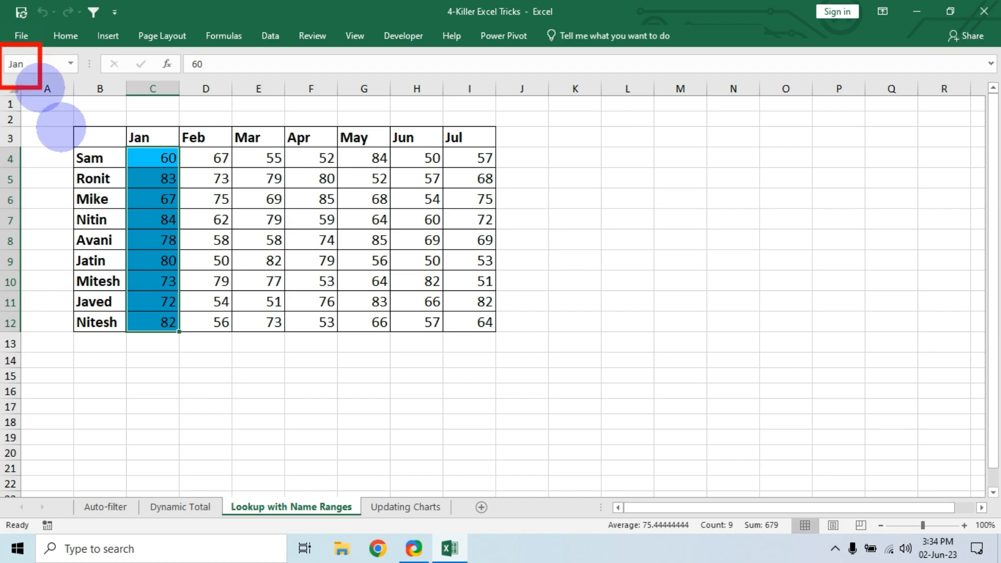
drag(141, 196, 463, 197)
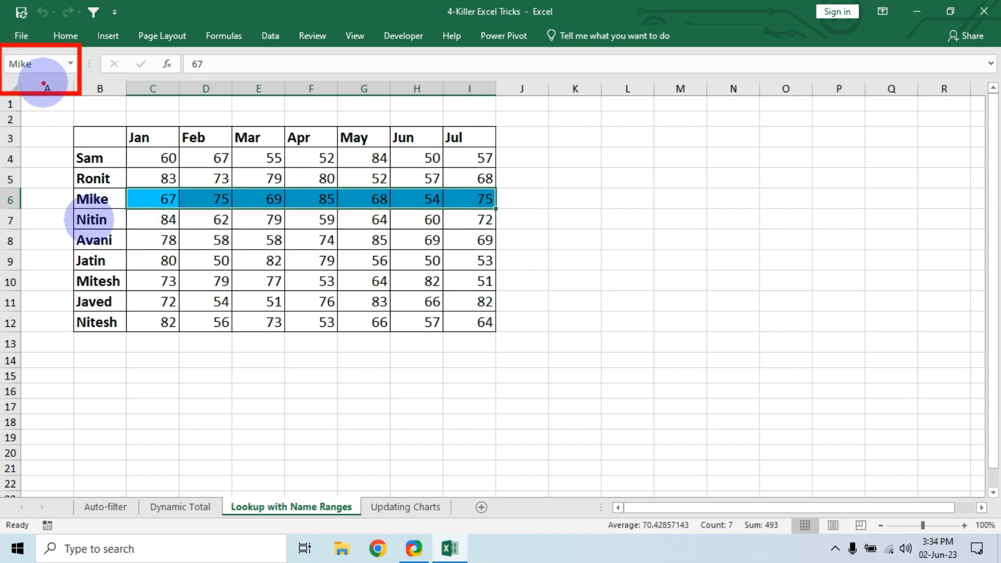
In B16, look up the March value of row 7 with a formula intersecting that row's named range and Mar, separated by a space.
click(91, 220)
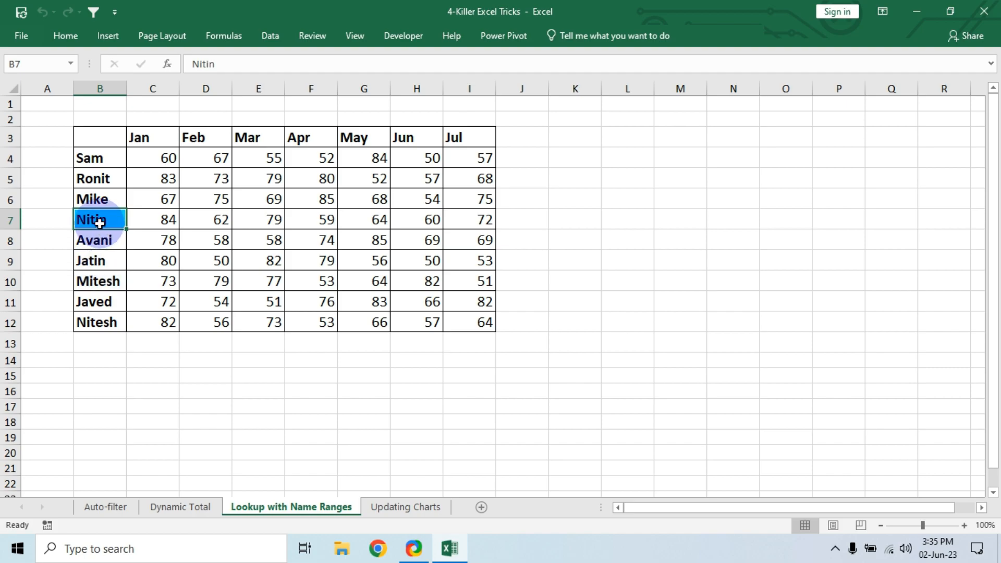
click(271, 221)
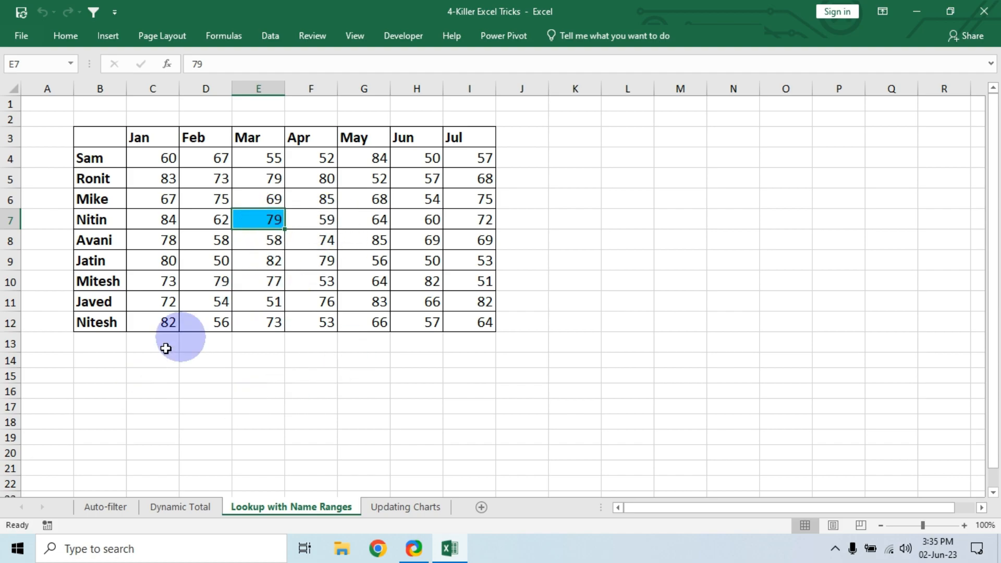
click(106, 390)
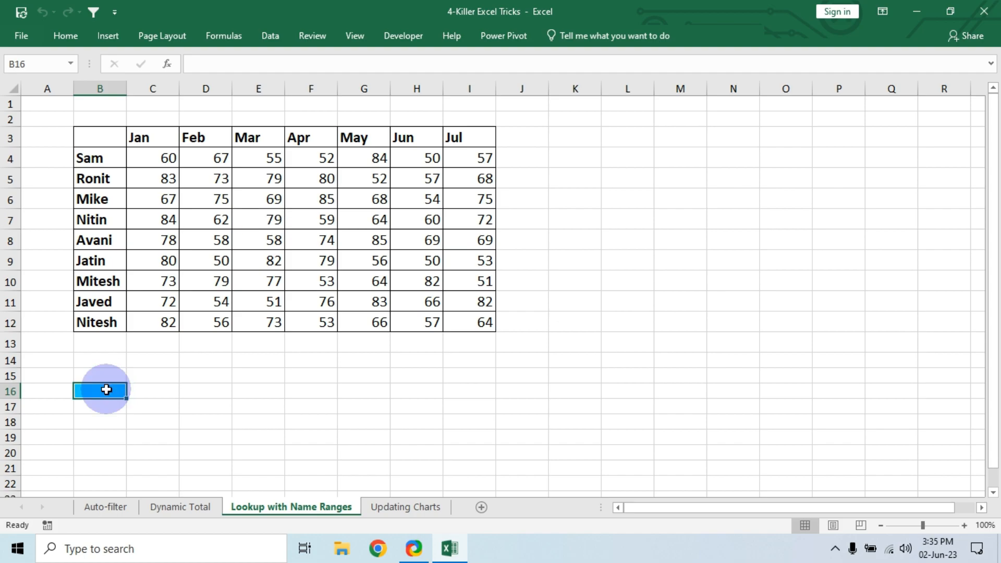
text(=)
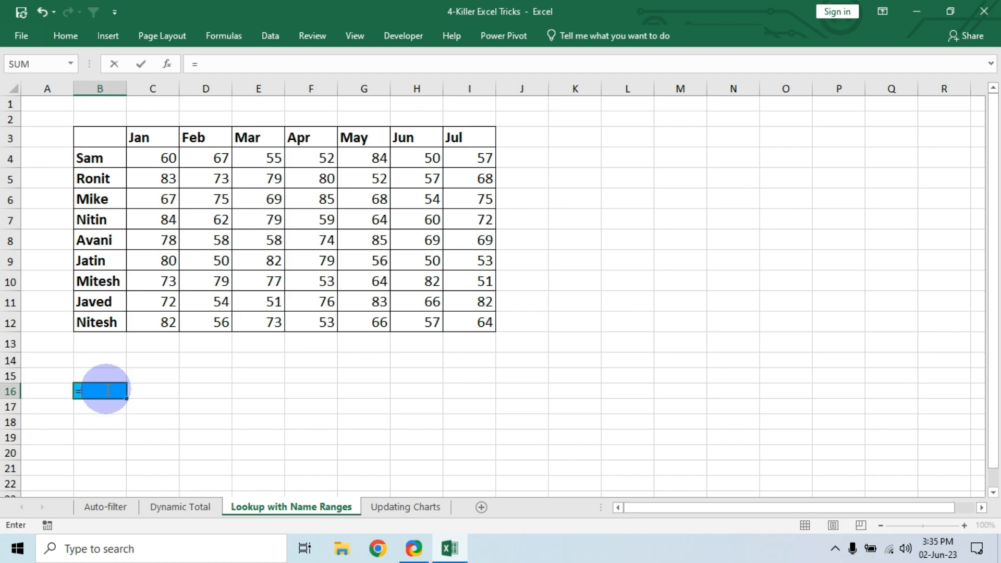
text(NI)
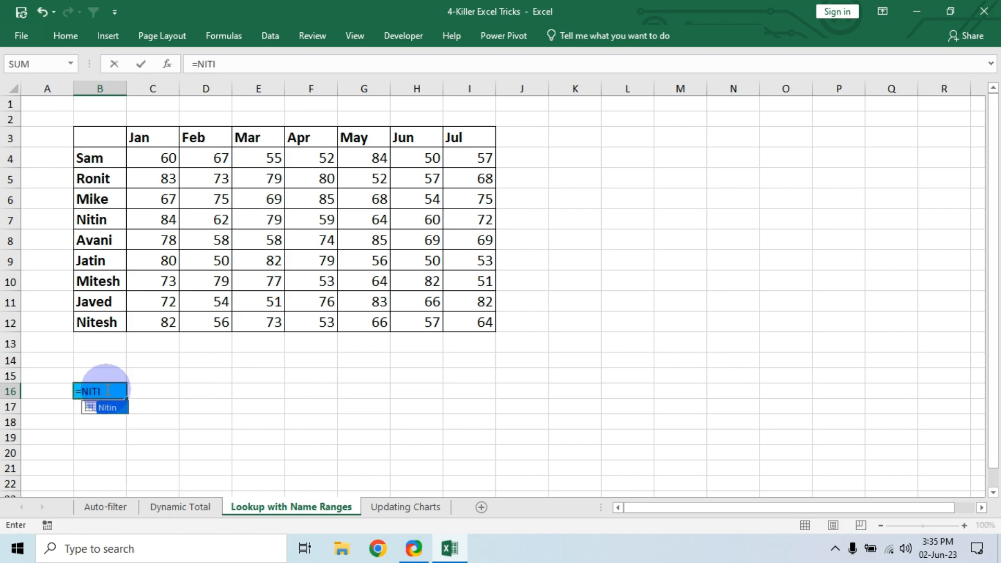
text(TI)
key(Tab)
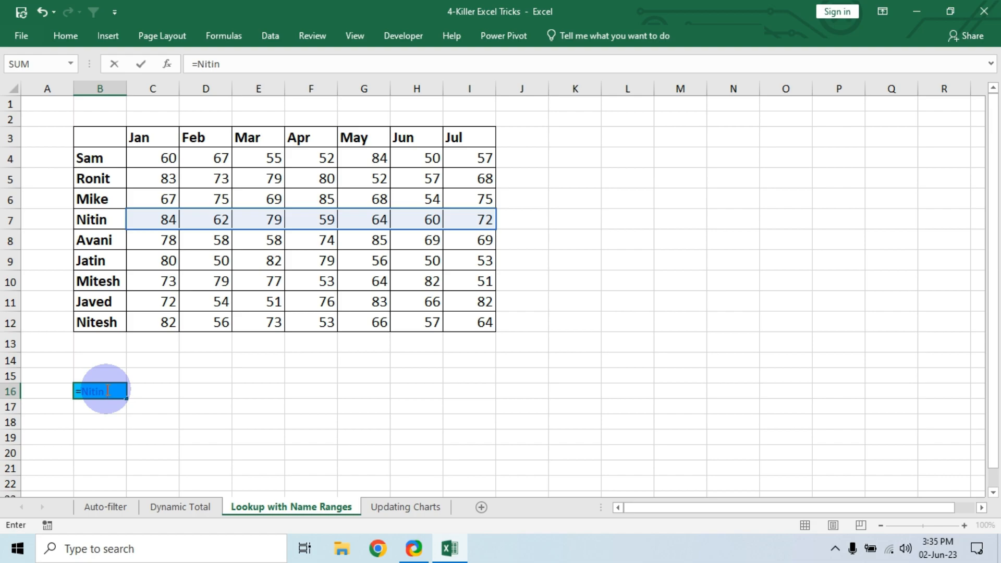
text(MAR)
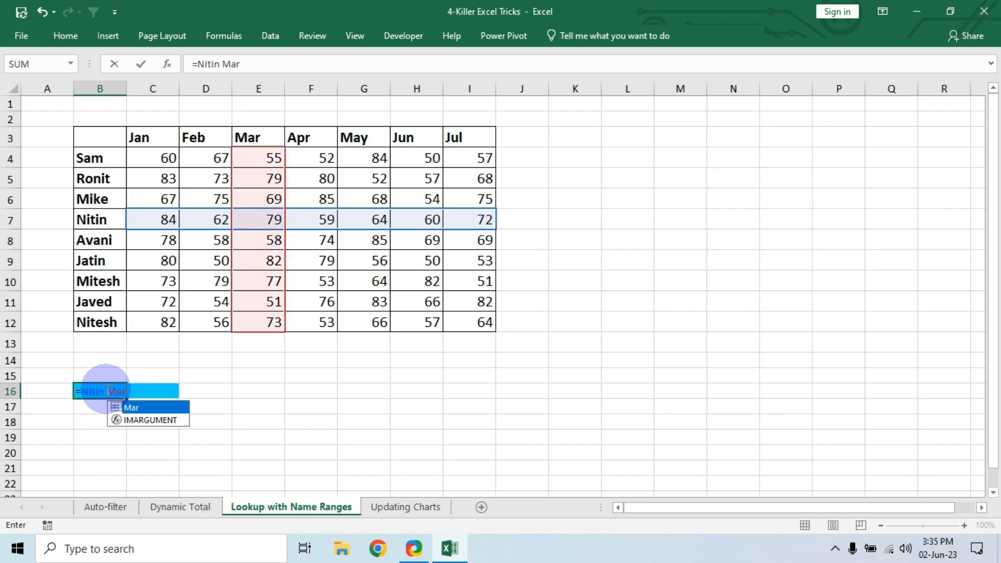
key(Return)
Inspect the lookup formula in B16 and the two named ranges that intersect at E7.
click(105, 390)
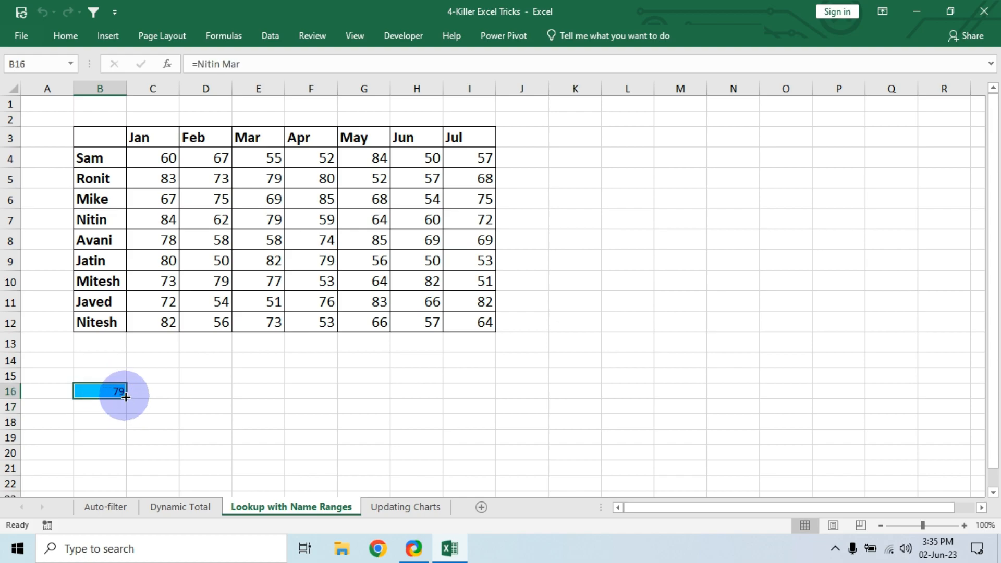
click(271, 219)
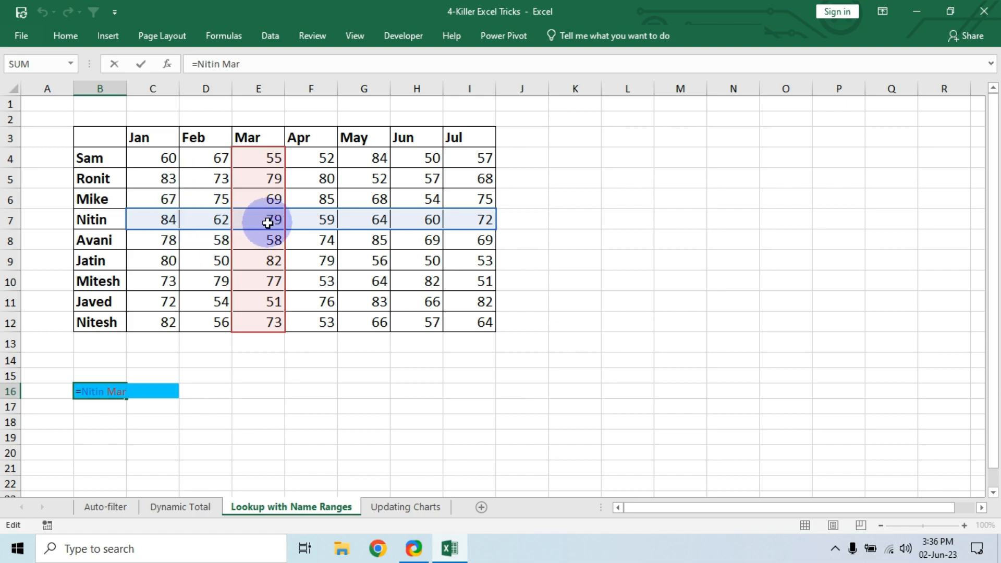
key(Return)
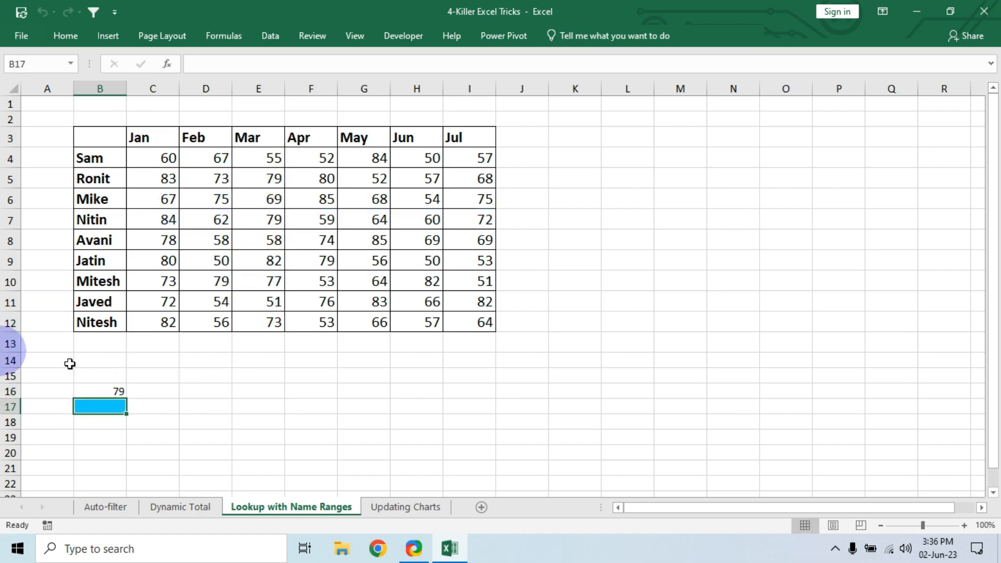
click(110, 395)
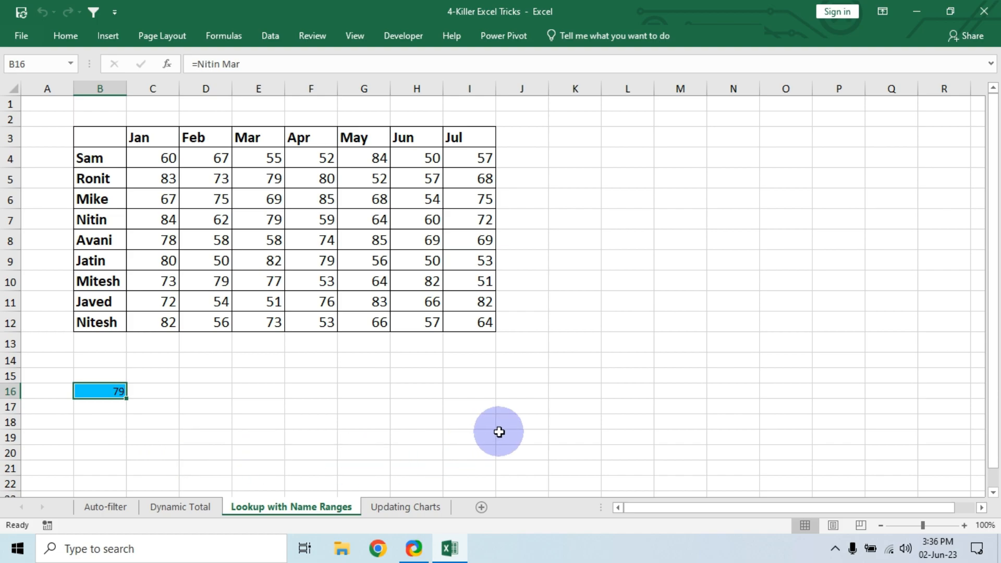
On the Updating Charts sheet, extend the Cofee chart's source range to include the Tea column D3:D12.
click(407, 507)
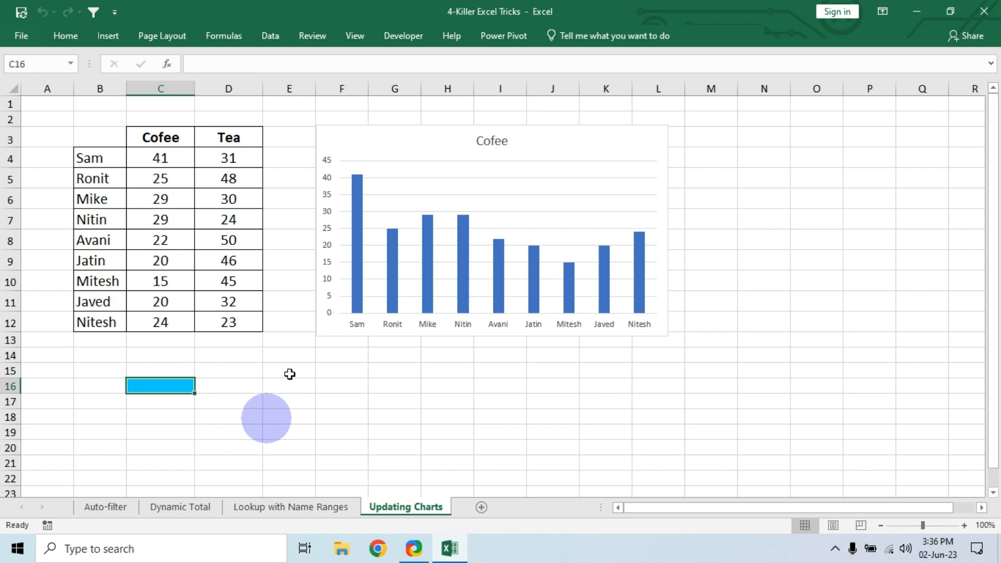
click(418, 137)
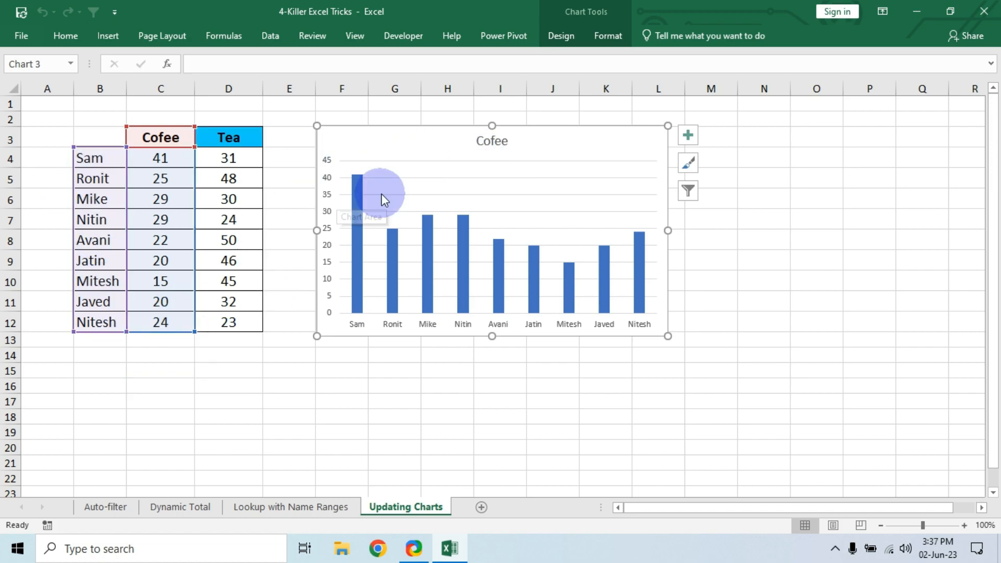
drag(233, 139, 230, 323)
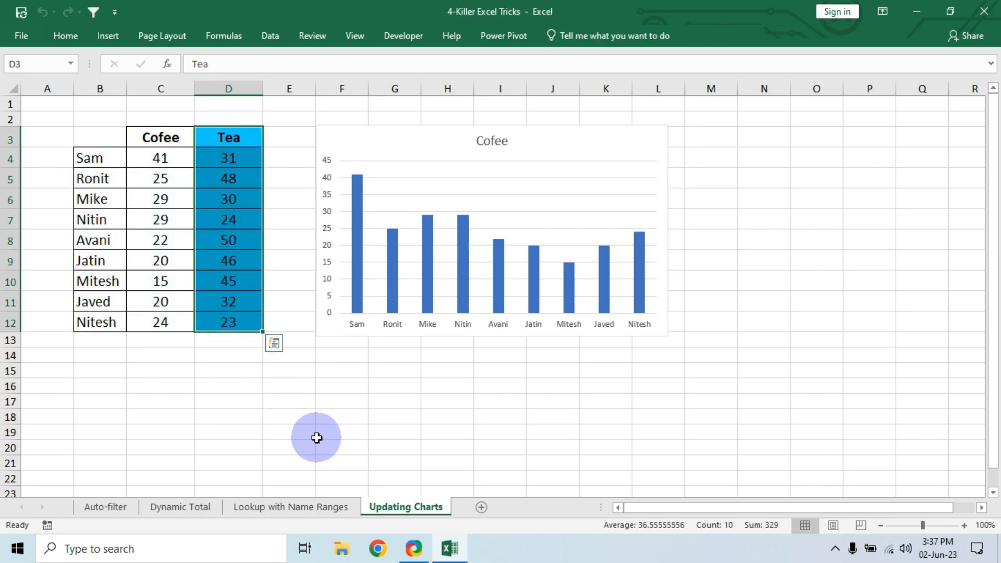
click(425, 140)
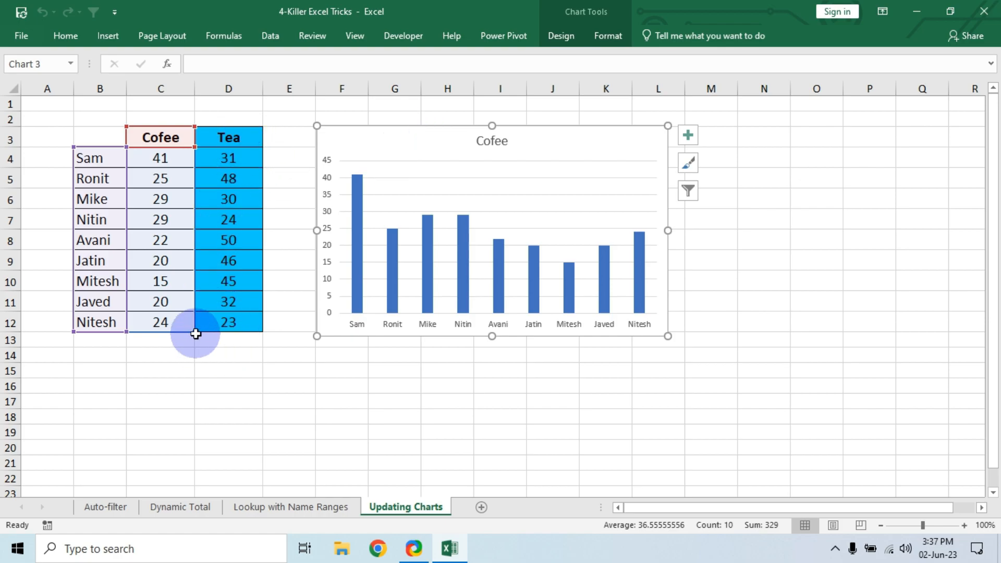
drag(194, 332, 253, 339)
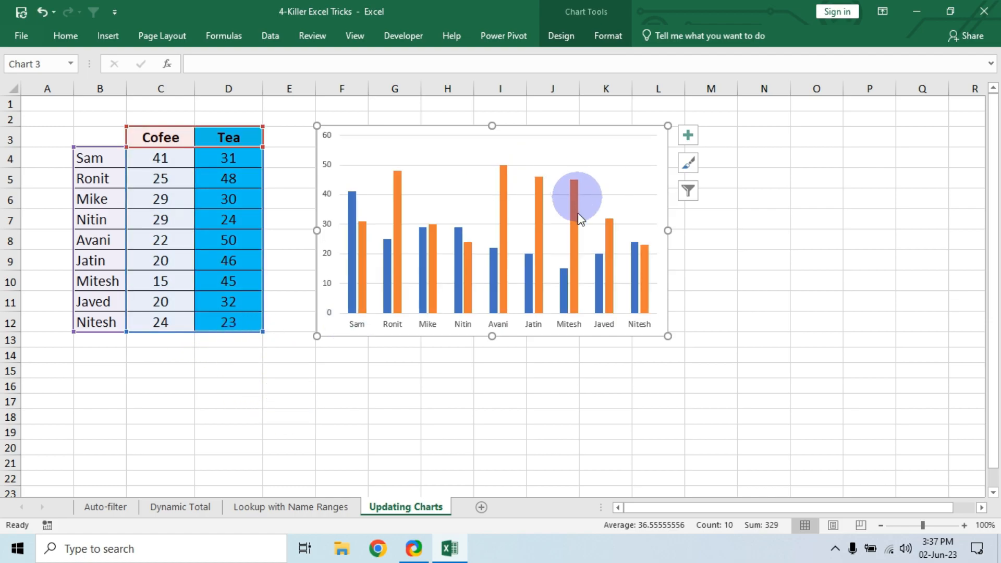
Move the two-series chart away to around column O and place a new default column chart of B3:C12 between it and the table.
drag(331, 127, 661, 113)
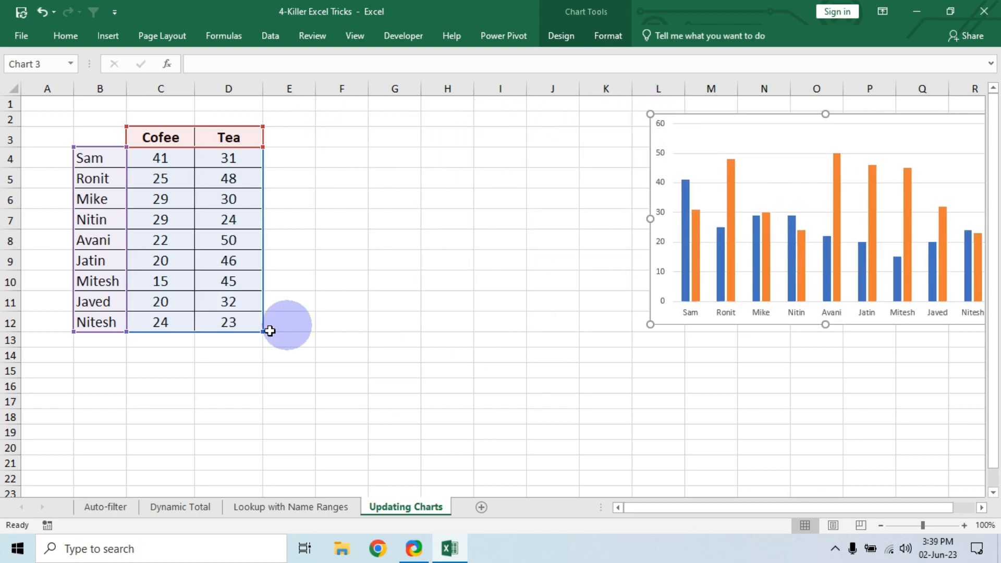
drag(417, 281, 448, 282)
drag(104, 139, 157, 322)
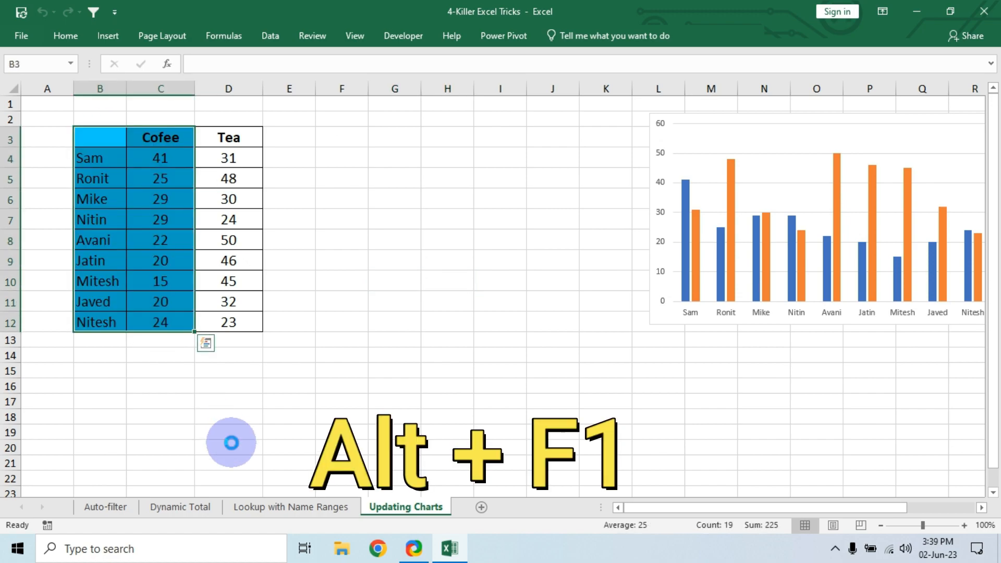
key(alt+F1)
drag(421, 211, 386, 139)
drag(665, 114, 829, 111)
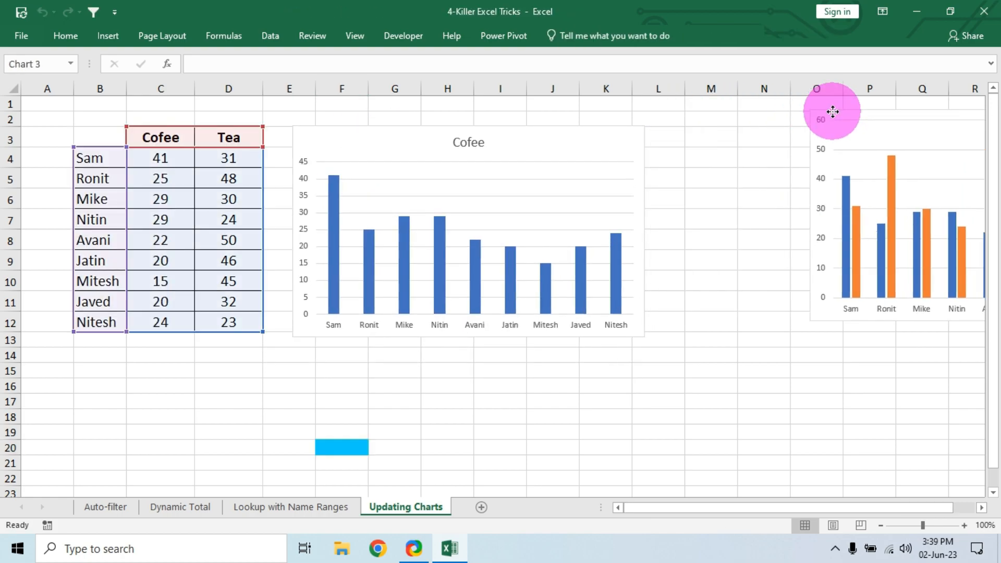
drag(460, 130, 587, 132)
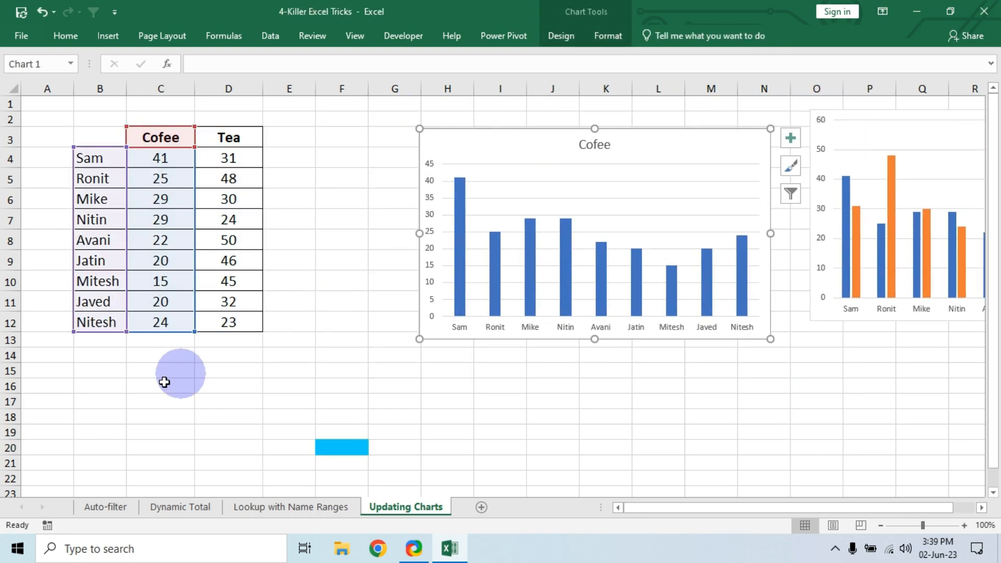
Insert a blank column D between the Cofee and Tea columns.
click(216, 85)
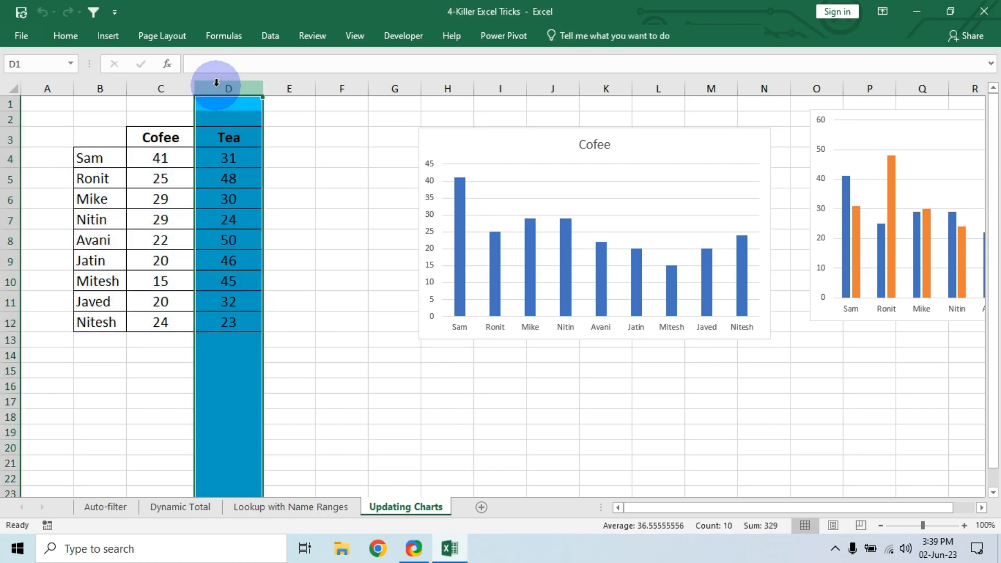
key(ctrl+shift+plus)
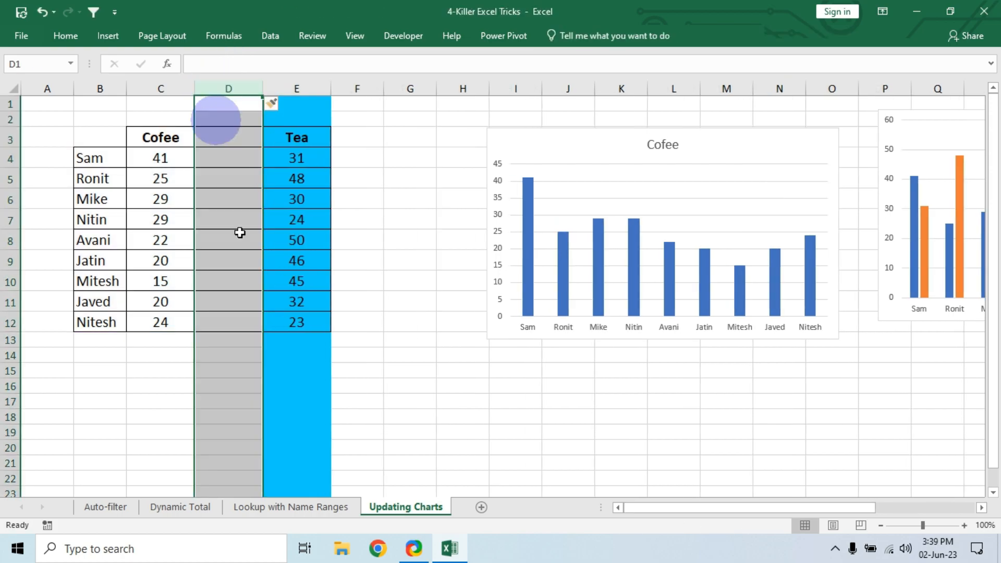
click(421, 329)
Fill the inserted column with placeholder text, entering a in D4 and A in D5:D12.
click(234, 160)
text(a)
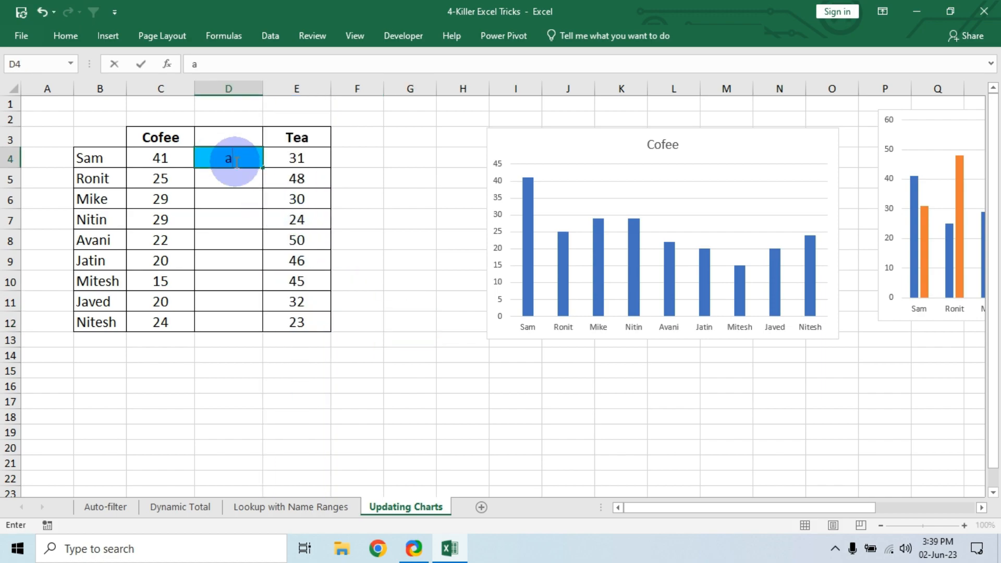
key(Return)
text(A)
key(Return)
text(A)
key(Return)
text(A)
key(Return)
text(A)
key(Return)
text(A)
key(Return)
text(A A)
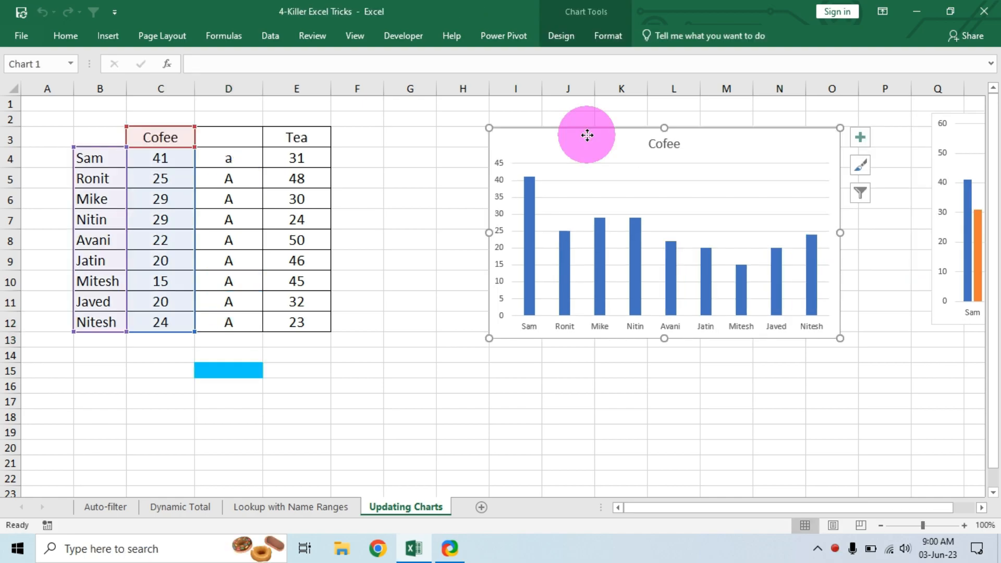
Move the Cofee chart closer to the table and examine its source range against the non-adjacent Tea data in E3:E12.
drag(585, 136, 534, 136)
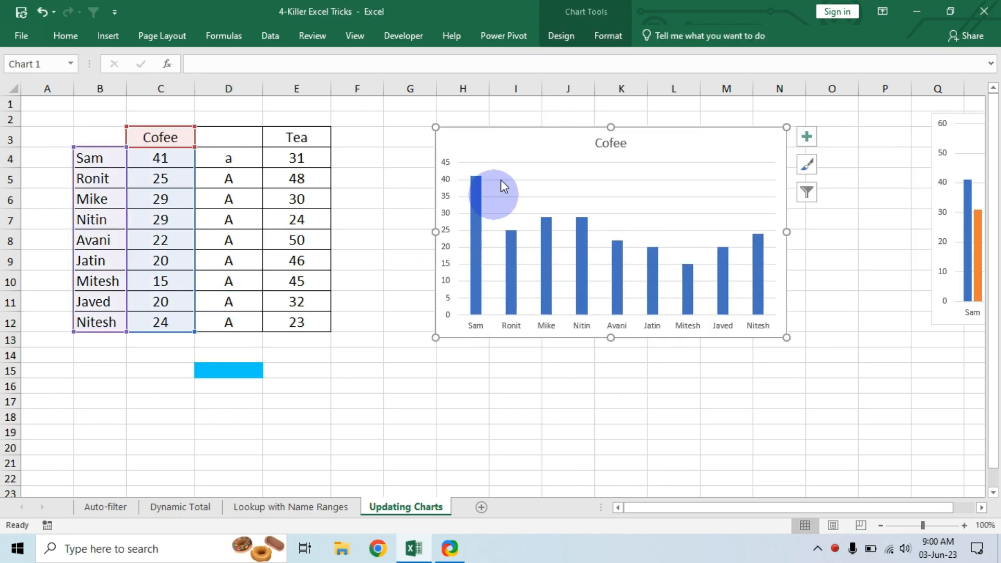
drag(297, 137, 297, 322)
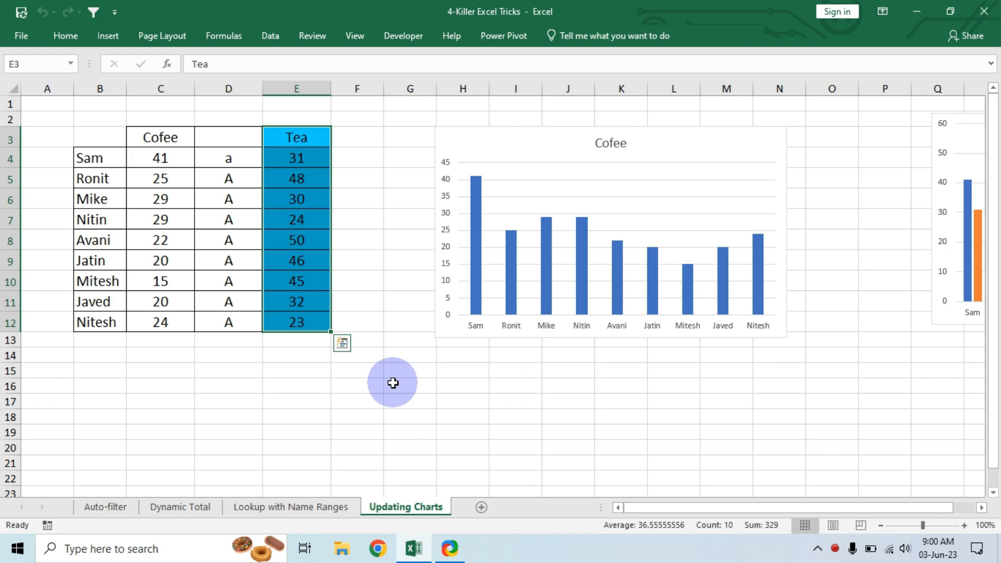
click(483, 131)
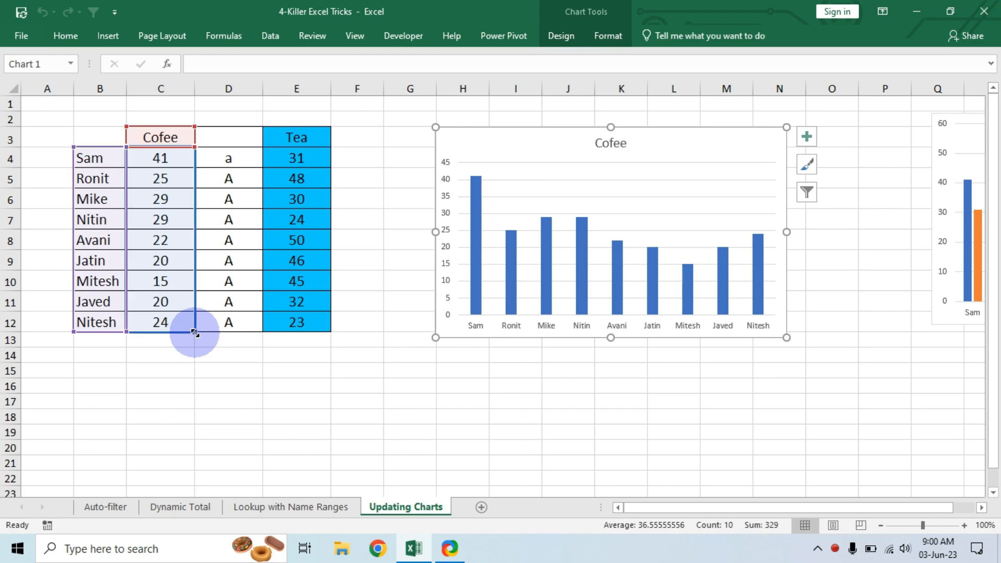
mouse_move(195, 332)
mouse_down()
mouse_move(312, 333)
mouse_move(185, 321)
mouse_up()
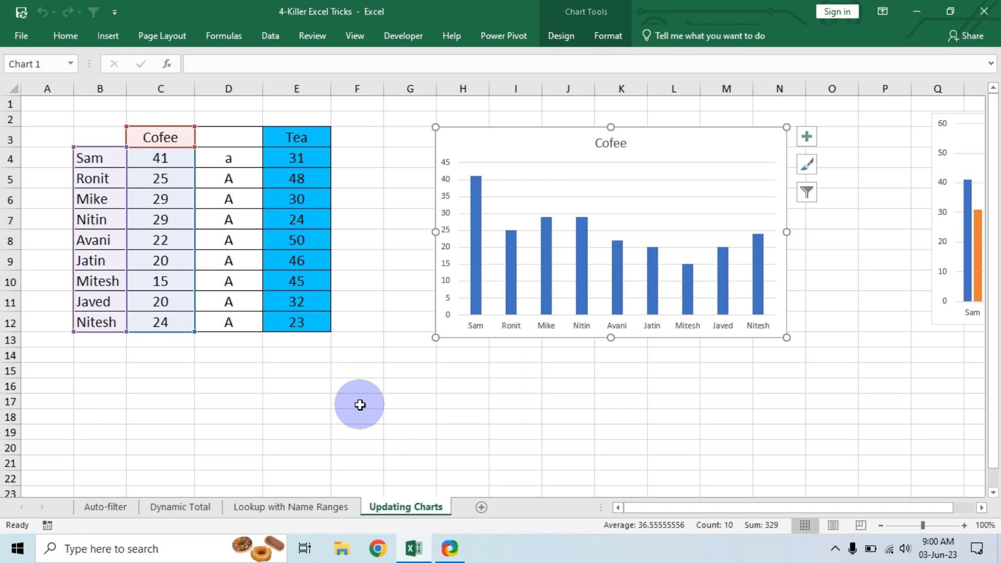
click(360, 404)
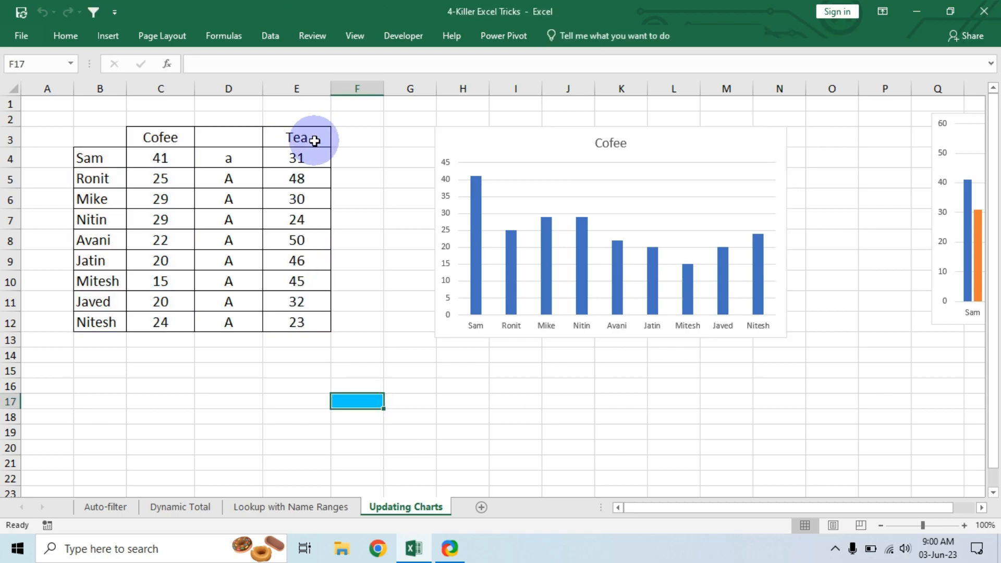
Copy the Tea data E3:E12 into the Cofee chart as a second series and show the chart's legend.
click(312, 139)
drag(312, 138, 307, 322)
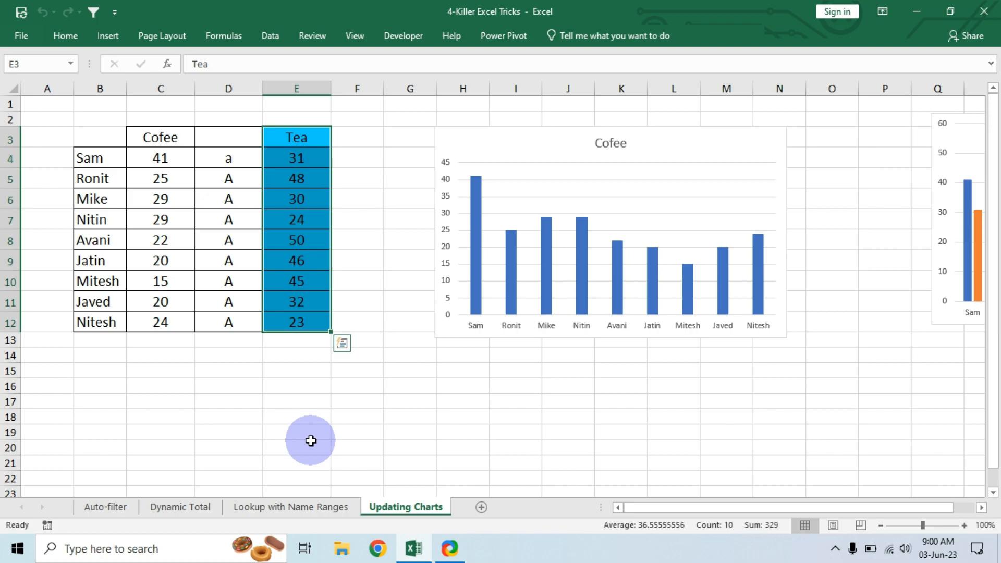
key(ctrl+c)
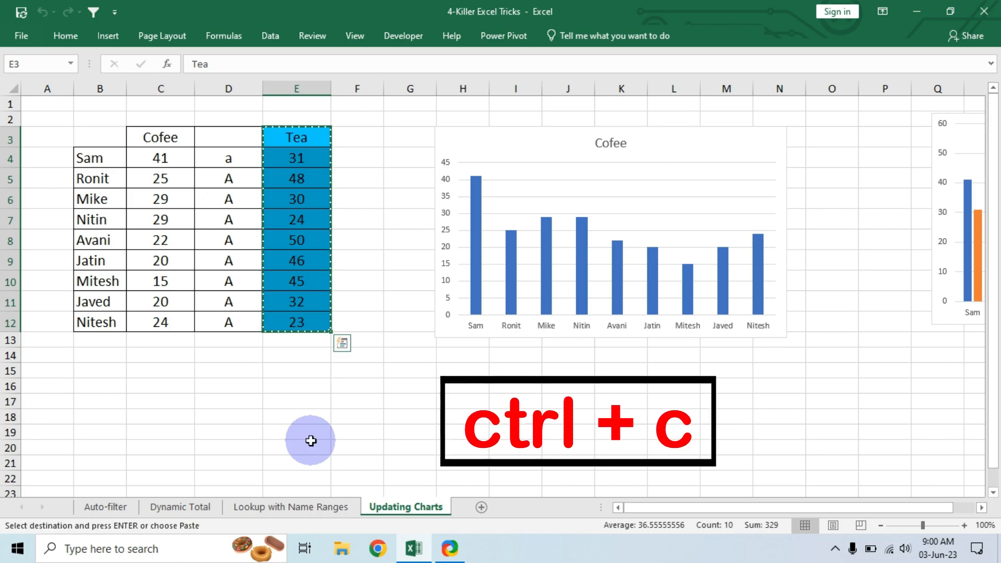
click(491, 133)
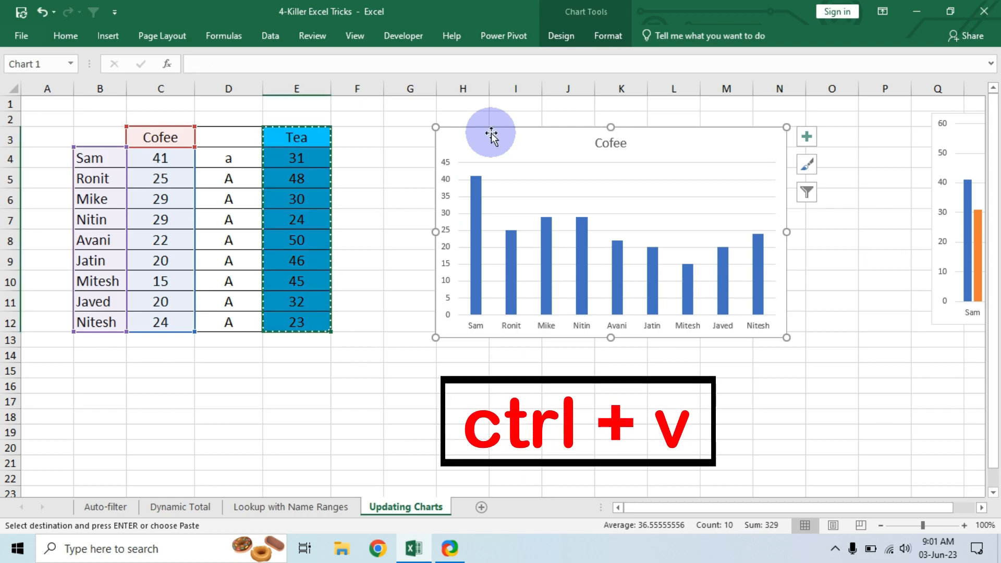
key(ctrl+v)
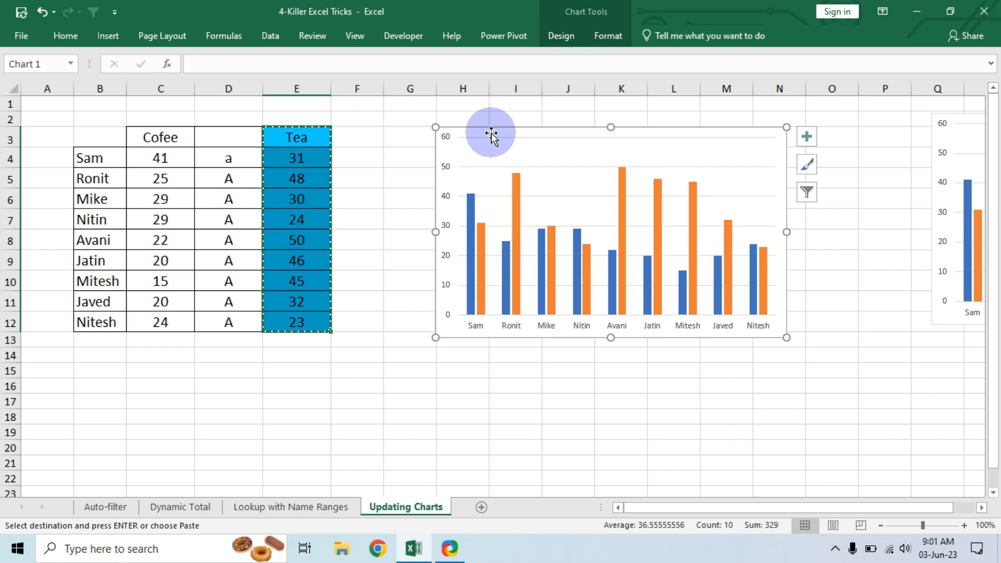
key(Escape)
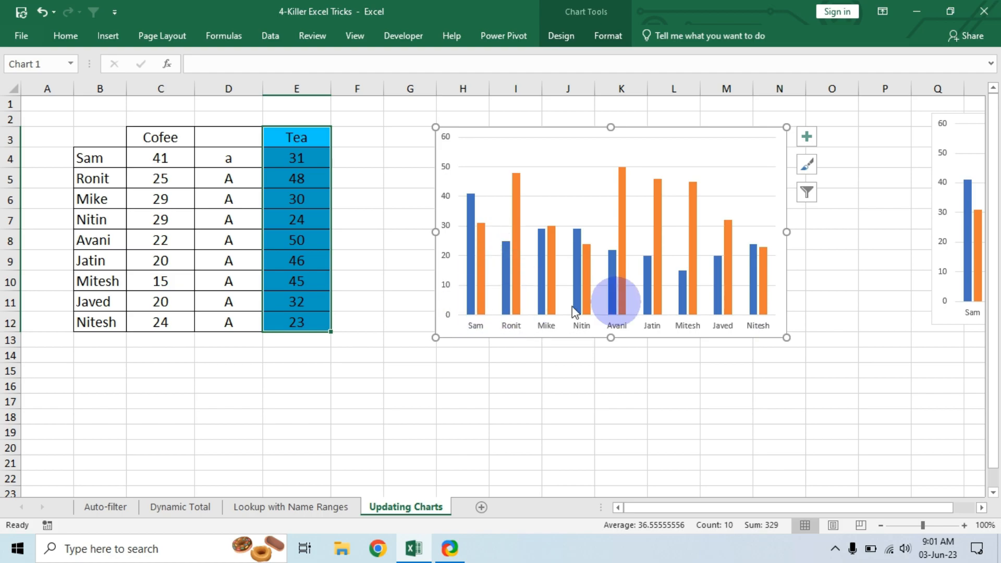
click(806, 138)
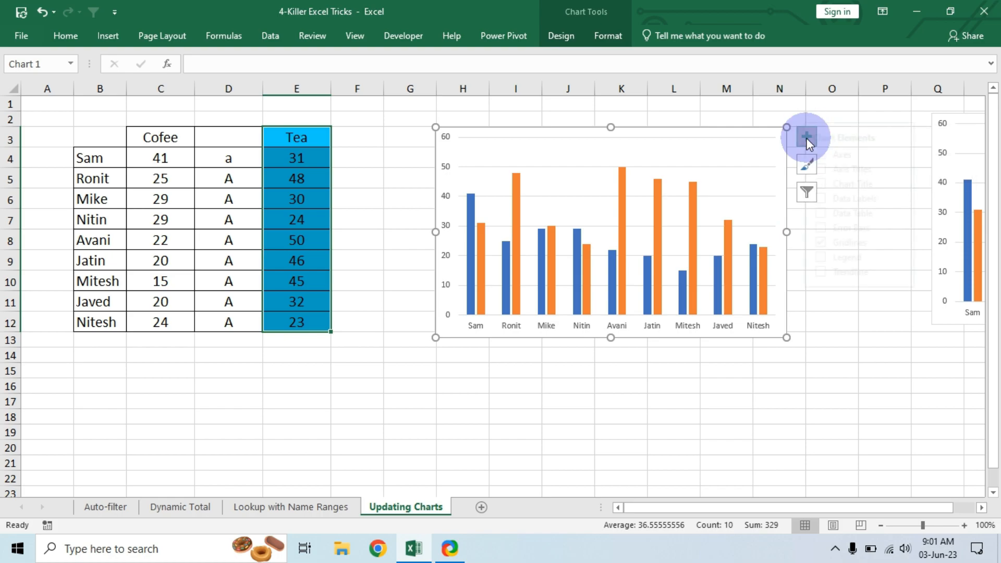
click(858, 255)
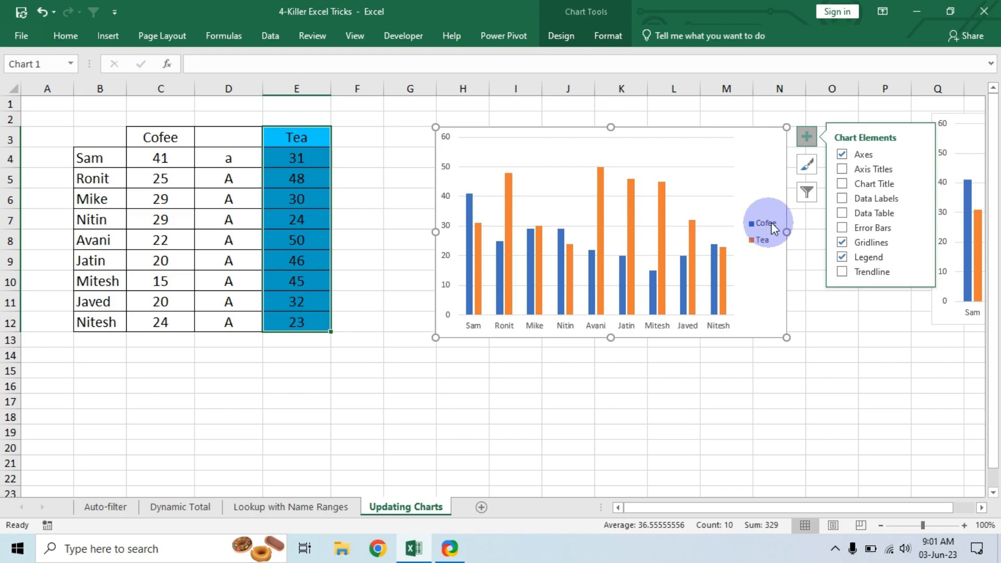